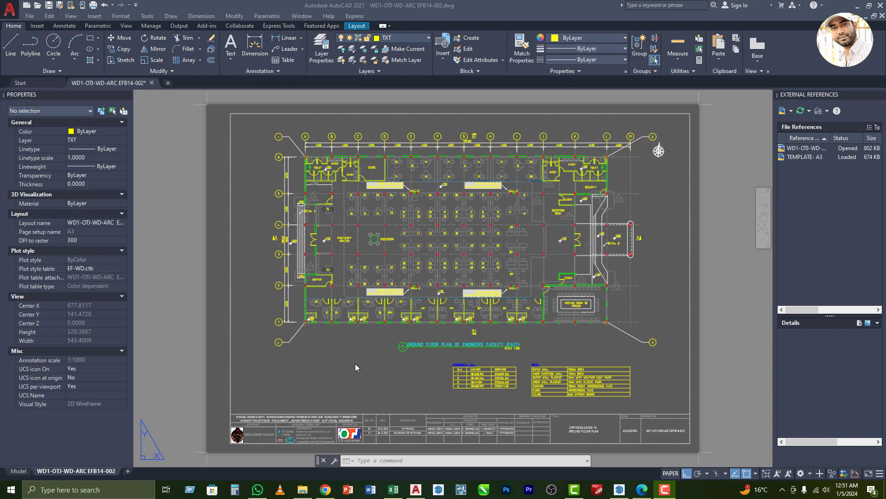
Generate a plot preview of the ground floor plan layout with the EF-WD.ctb plot style table.
{"action": "left_click", "coordinate": [351, 351]}
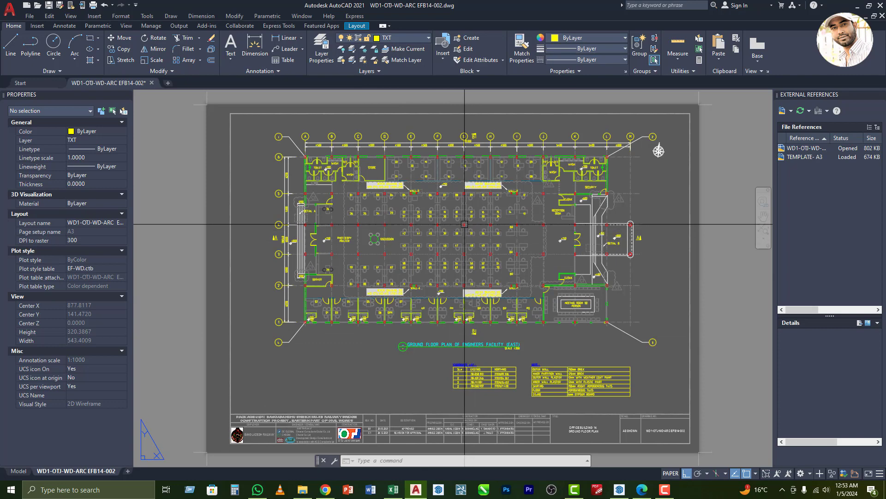
{"action": "key", "text": "ctrl+p"}
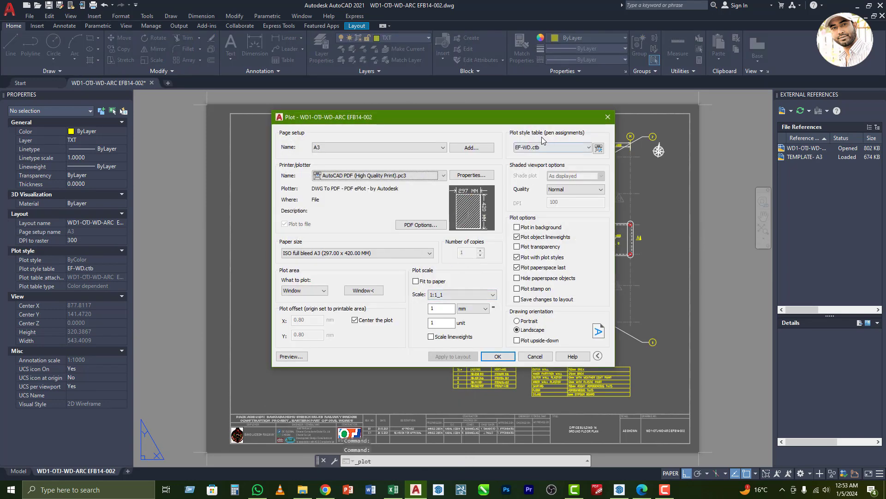
{"action": "left_click", "coordinate": [534, 148]}
{"action": "left_click", "coordinate": [533, 147]}
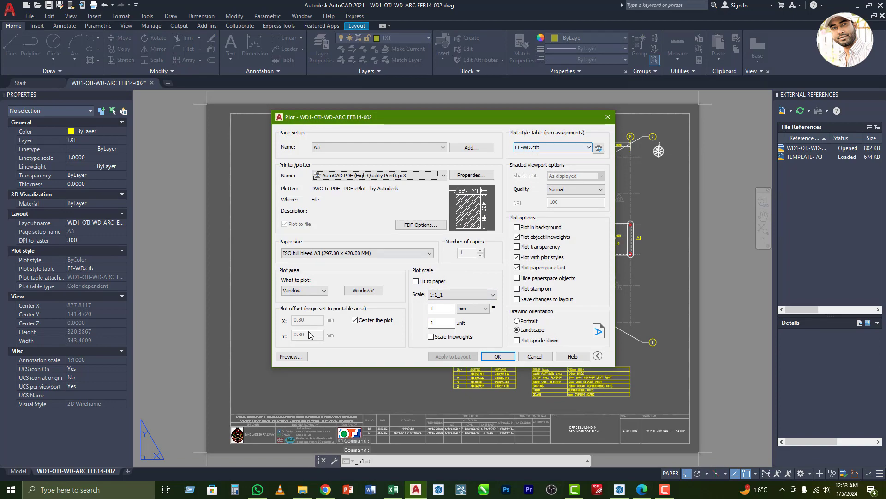
{"action": "left_click", "coordinate": [292, 356]}
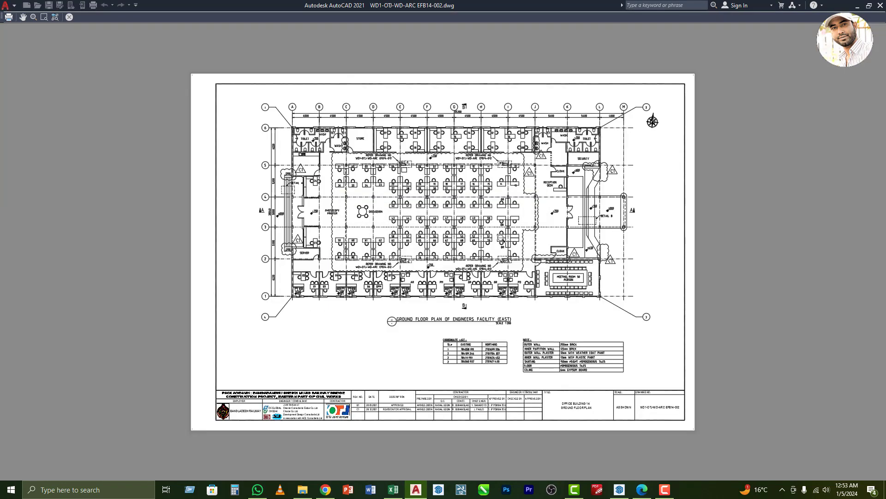
Examine the plotted line thicknesses of walls, text and dimensions around the store, washrooms and toilets between grids A and D.
{"action": "scroll", "coordinate": [379, 184], "scroll_direction": "up", "scroll_amount": 5}
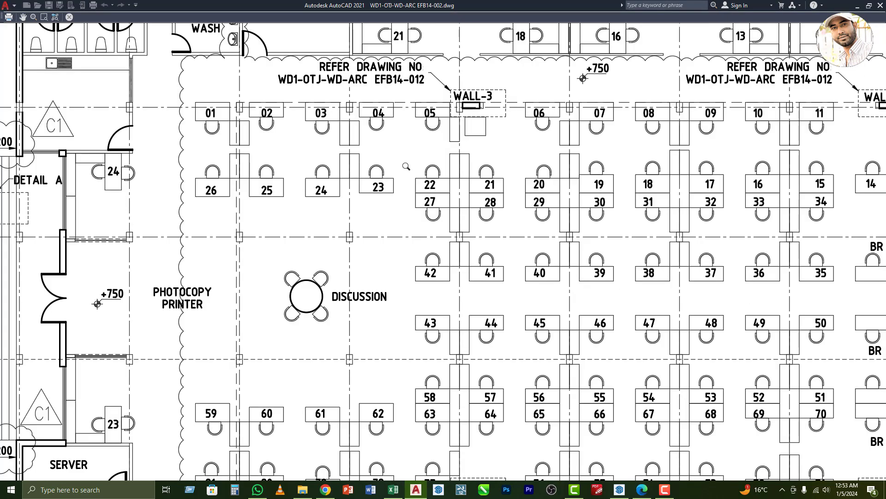
{"action": "middle_click_drag", "start_coordinate": [408, 156], "coordinate": [486, 310]}
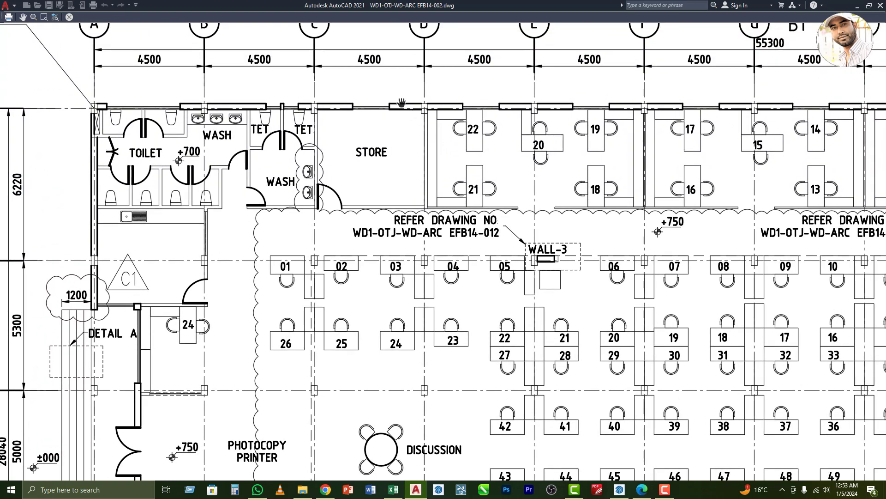
{"action": "scroll", "coordinate": [401, 102], "scroll_direction": "up", "scroll_amount": 1}
{"action": "scroll", "coordinate": [392, 124], "scroll_direction": "up", "scroll_amount": 2}
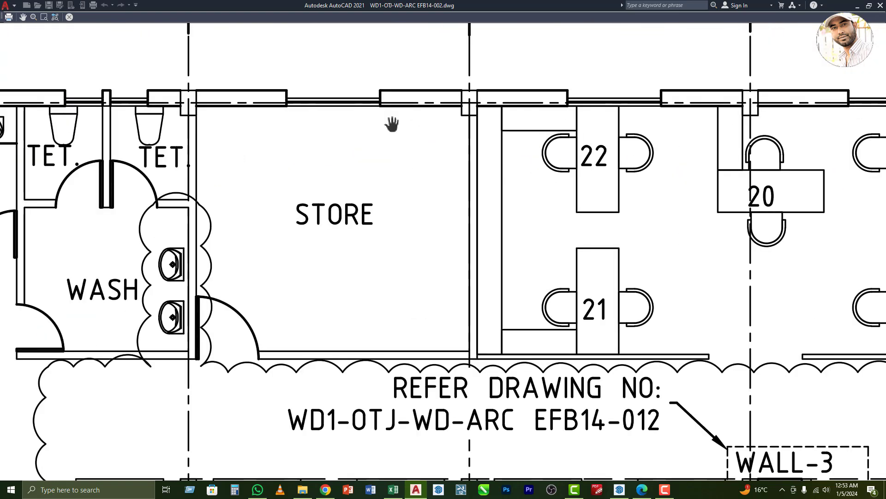
{"action": "scroll", "coordinate": [392, 124], "scroll_direction": "down", "scroll_amount": 4}
{"action": "scroll", "coordinate": [392, 124], "scroll_direction": "down", "scroll_amount": 2}
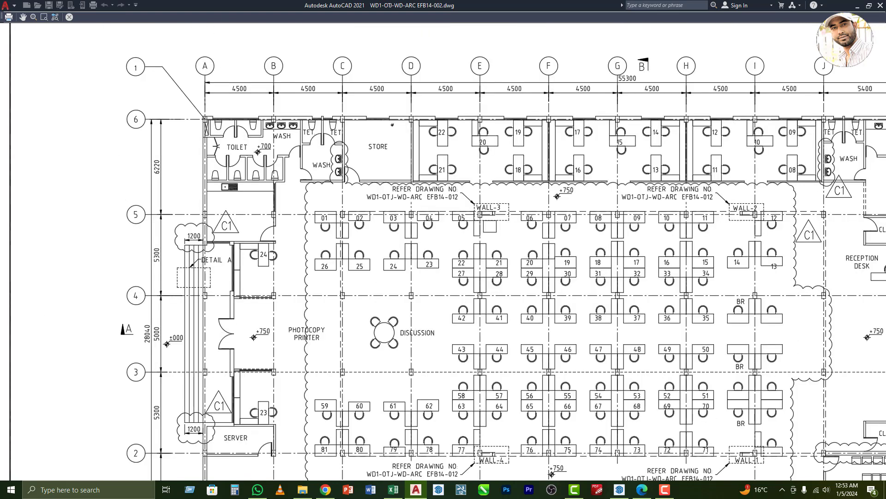
{"action": "scroll", "coordinate": [392, 124], "scroll_direction": "up", "scroll_amount": 2}
{"action": "scroll", "coordinate": [392, 123], "scroll_direction": "up", "scroll_amount": 2}
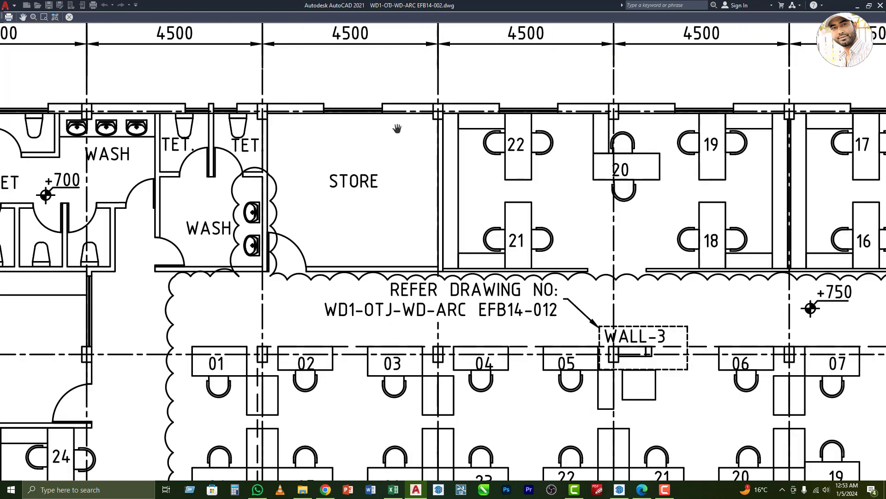
{"action": "scroll", "coordinate": [397, 128], "scroll_direction": "down", "scroll_amount": 2}
{"action": "left_click_drag", "start_coordinate": [397, 139], "coordinate": [520, 212]}
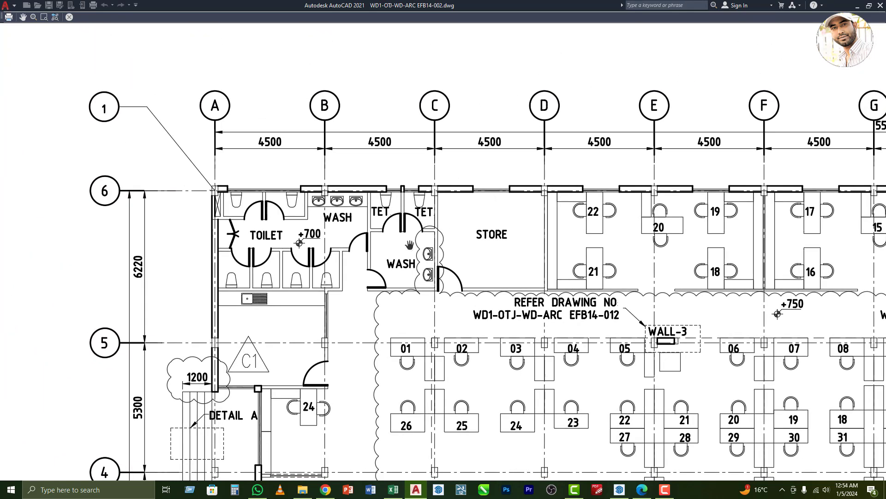
{"action": "left_click_drag", "start_coordinate": [431, 253], "coordinate": [387, 213]}
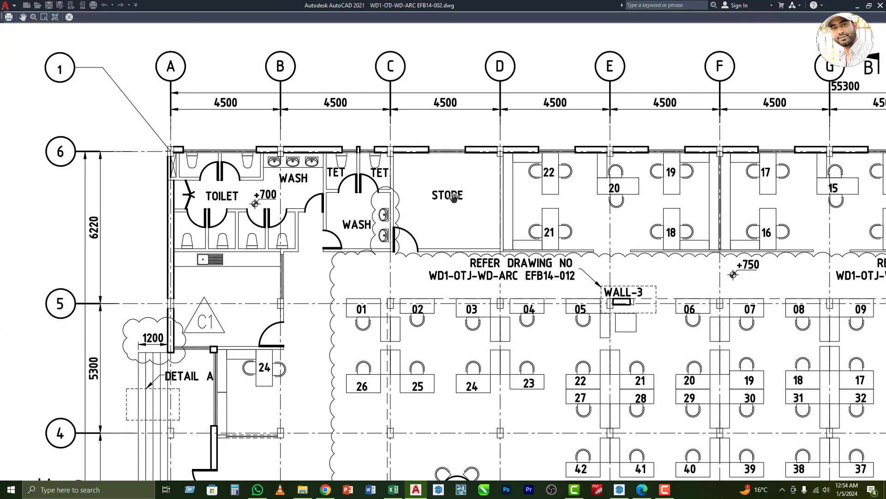
{"action": "left_click_drag", "start_coordinate": [454, 198], "coordinate": [432, 188]}
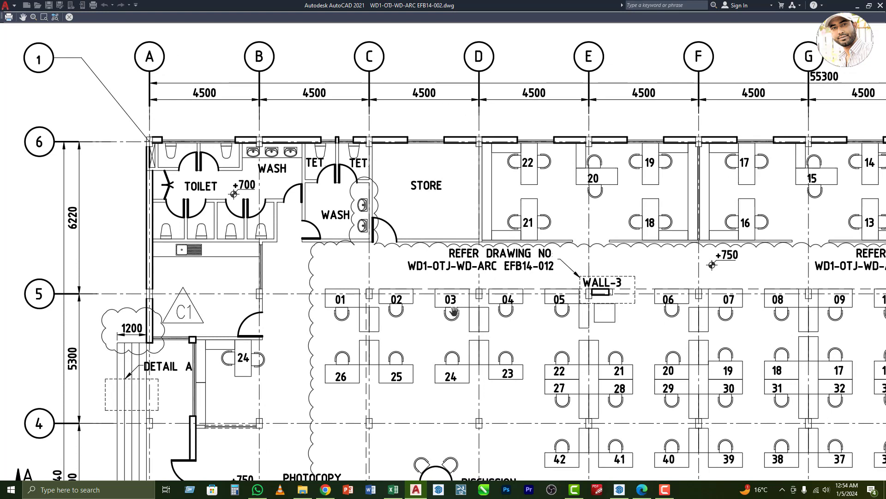
Examine the plotted lines around the washrooms, security room and reception desk between grids J and L, and close the preview.
{"action": "left_click_drag", "start_coordinate": [452, 270], "coordinate": [408, 292]}
{"action": "left_click_drag", "start_coordinate": [434, 248], "coordinate": [327, 239]}
{"action": "left_click_drag", "start_coordinate": [604, 289], "coordinate": [359, 232]}
{"action": "left_click_drag", "start_coordinate": [460, 244], "coordinate": [257, 245]}
{"action": "left_click_drag", "start_coordinate": [469, 261], "coordinate": [342, 249]}
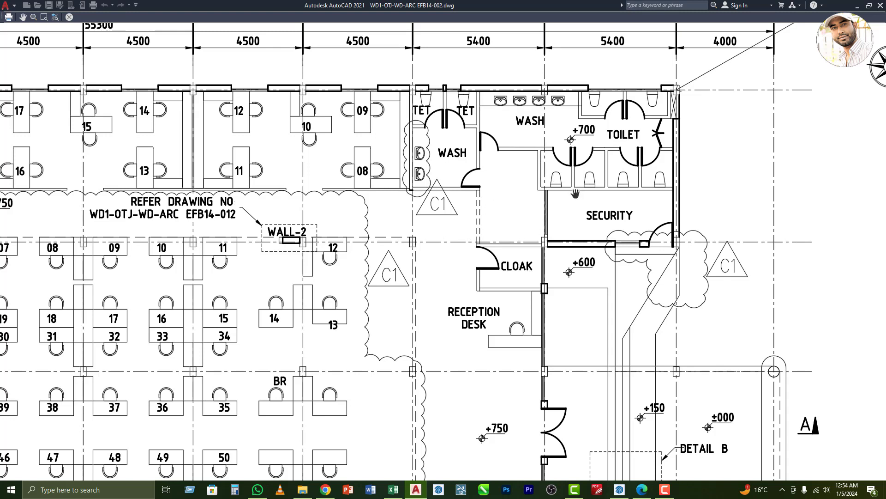
{"action": "left_click_drag", "start_coordinate": [509, 231], "coordinate": [546, 233]}
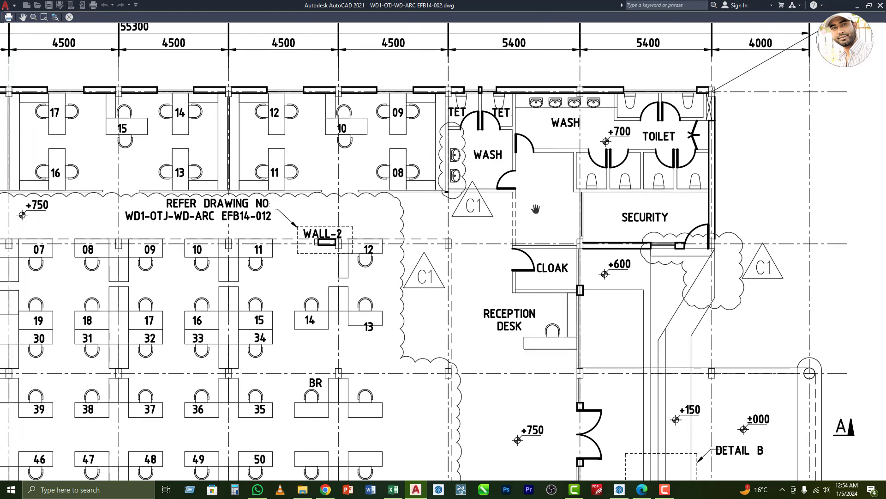
{"action": "mouse_move", "coordinate": [531, 195]}
{"action": "left_mouse_down"}
{"action": "mouse_move", "coordinate": [560, 211]}
{"action": "mouse_move", "coordinate": [549, 198]}
{"action": "left_mouse_up"}
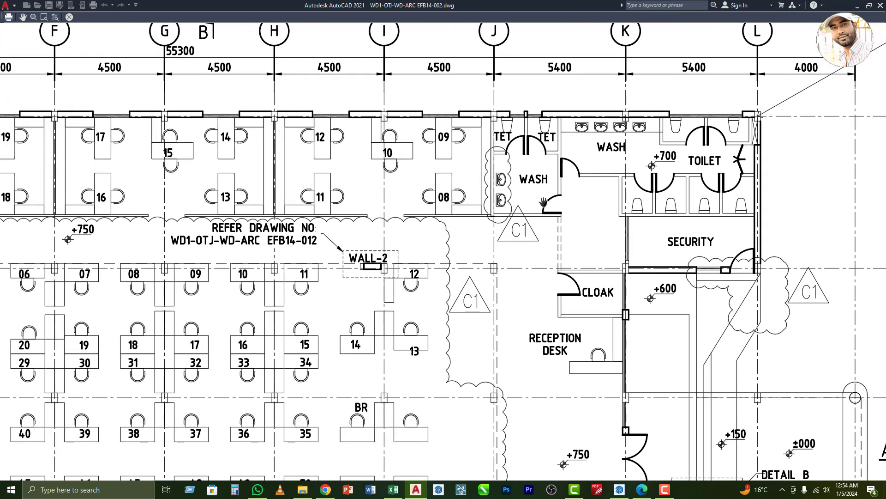
{"action": "scroll", "coordinate": [548, 216], "scroll_direction": "down", "scroll_amount": 2}
{"action": "key", "text": "Escape"}
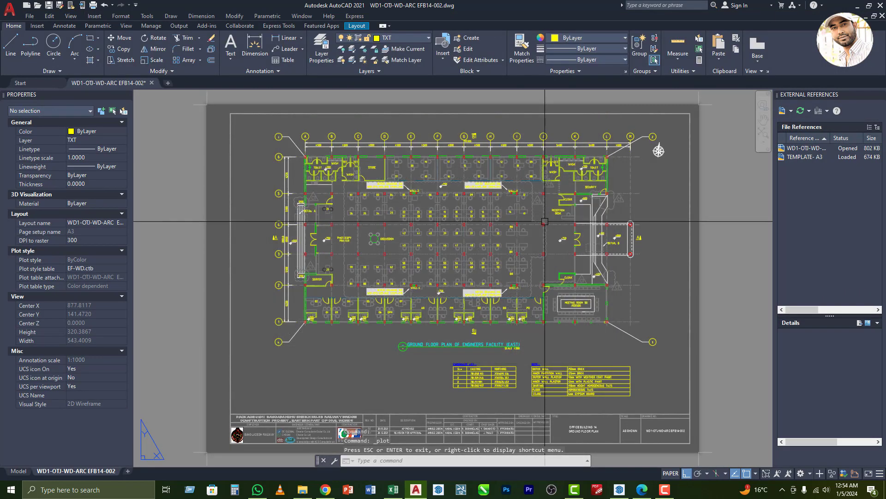
Assign the monochrome.ctb plot style table to the plot and inspect its pen settings in the Plot Style Table Editor.
{"action": "key", "text": "ctrl+p"}
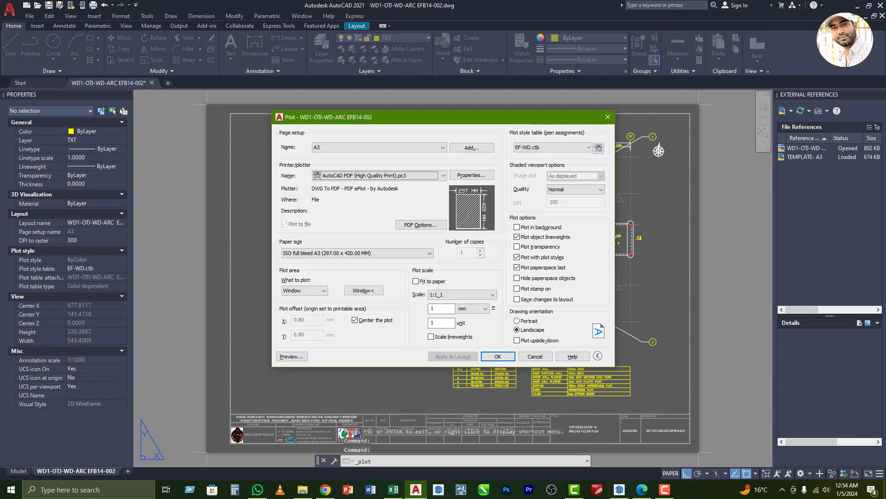
{"action": "key", "text": "Escape"}
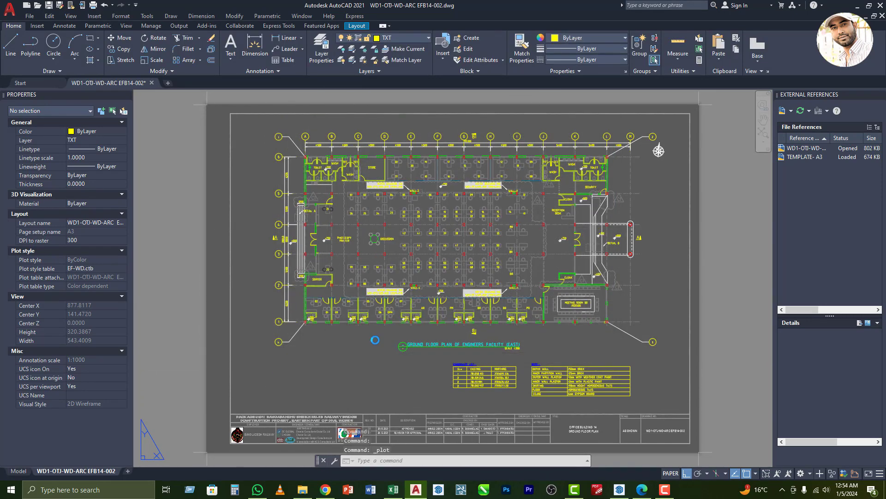
{"action": "key", "text": "ctrl+p"}
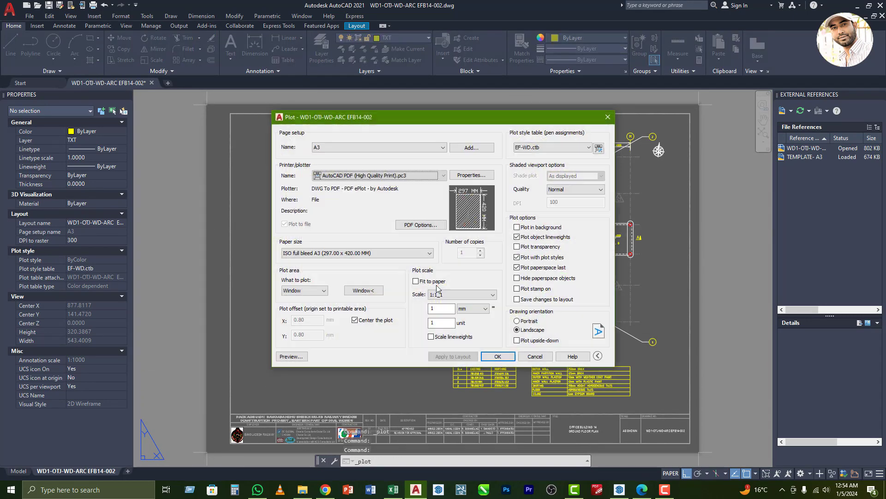
{"action": "left_click", "coordinate": [549, 148]}
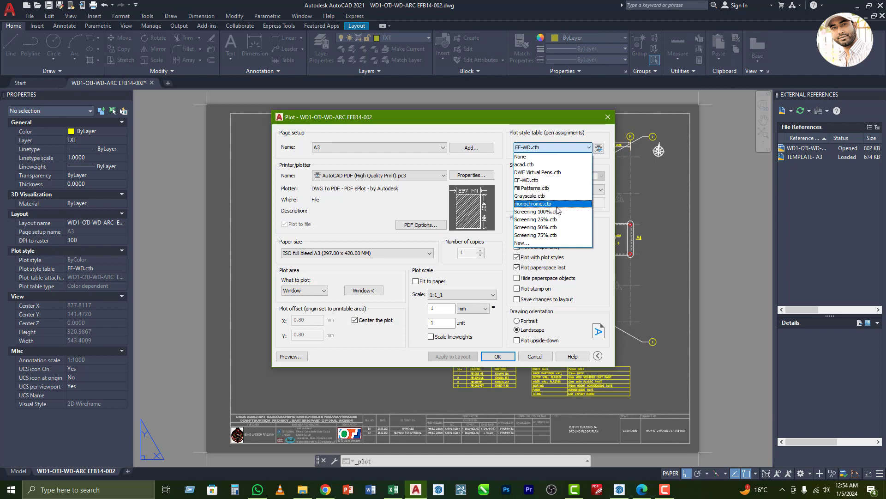
{"action": "left_click", "coordinate": [541, 204]}
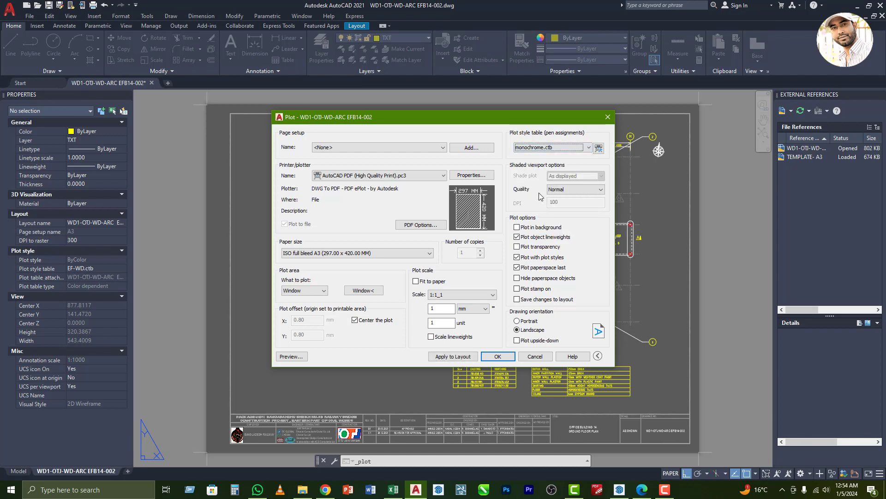
{"action": "left_click", "coordinate": [598, 148]}
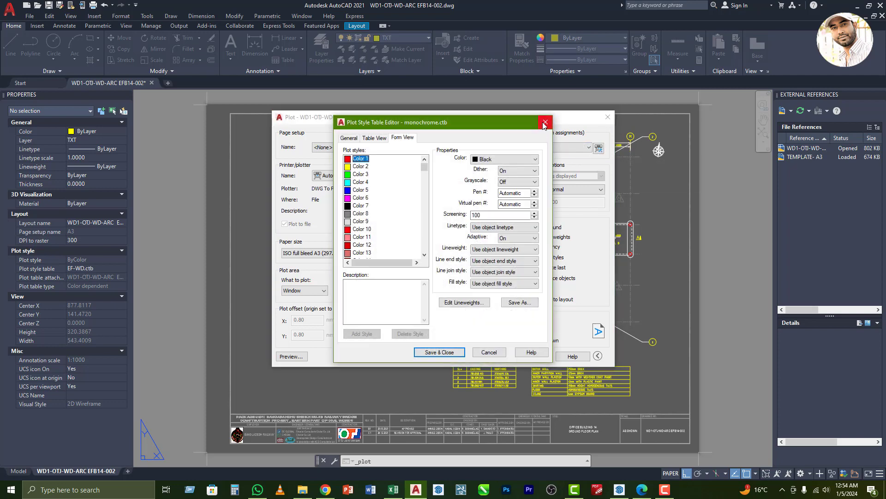
{"action": "left_click", "coordinate": [545, 122]}
Look through the available plot style tables and discard the changed plot settings.
{"action": "left_click", "coordinate": [564, 146]}
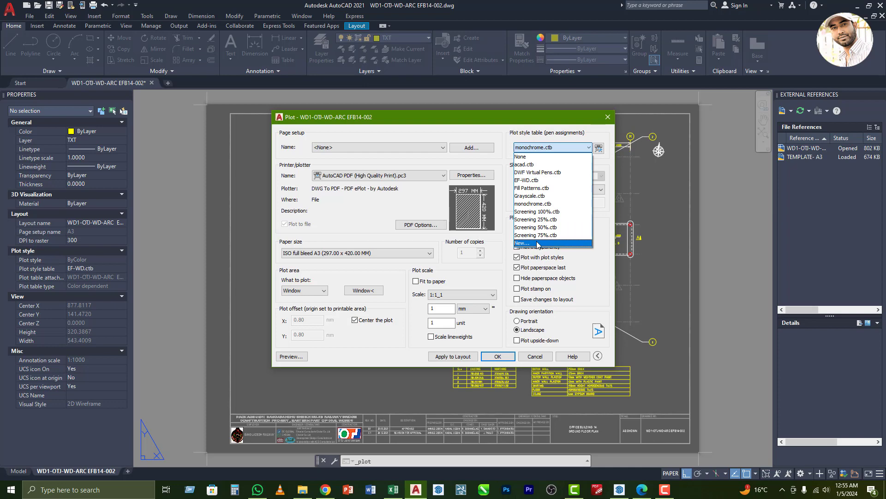
{"action": "key", "text": "Escape"}
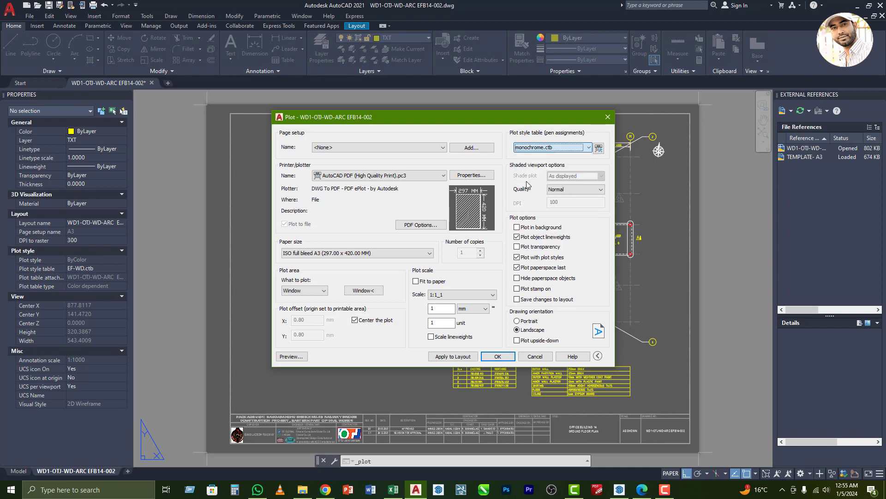
{"action": "left_click", "coordinate": [536, 150]}
{"action": "key", "text": "Escape"}
{"action": "key", "text": "Escape"}
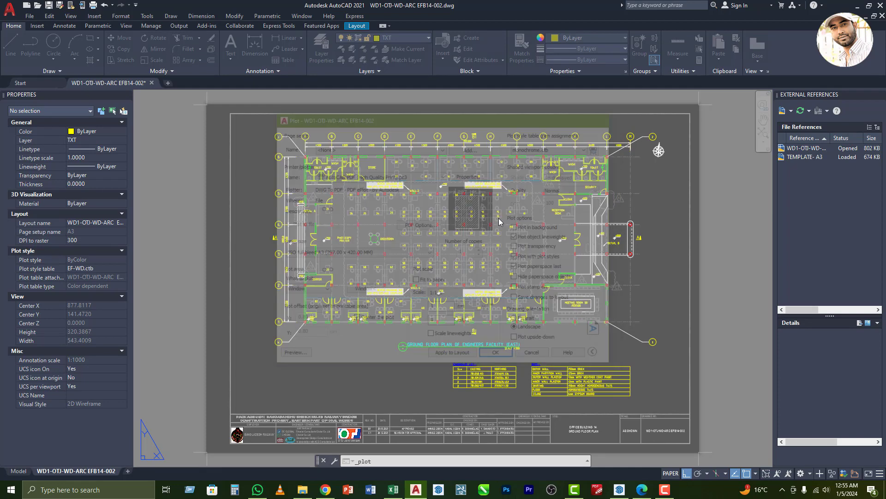
Review the lineweights assigned to Color 1 through Color 5 in the EF-WD.ctb plot style table, and close the plot settings.
{"action": "key", "text": "ctrl+p"}
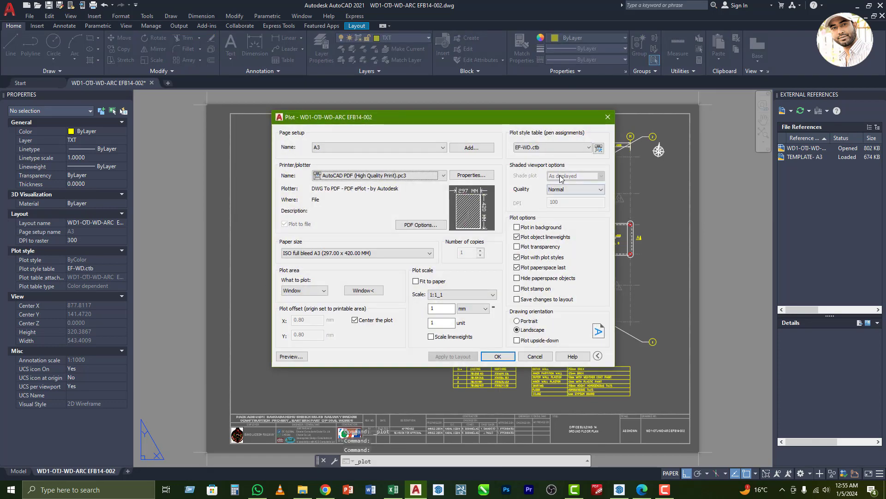
{"action": "left_click", "coordinate": [598, 148]}
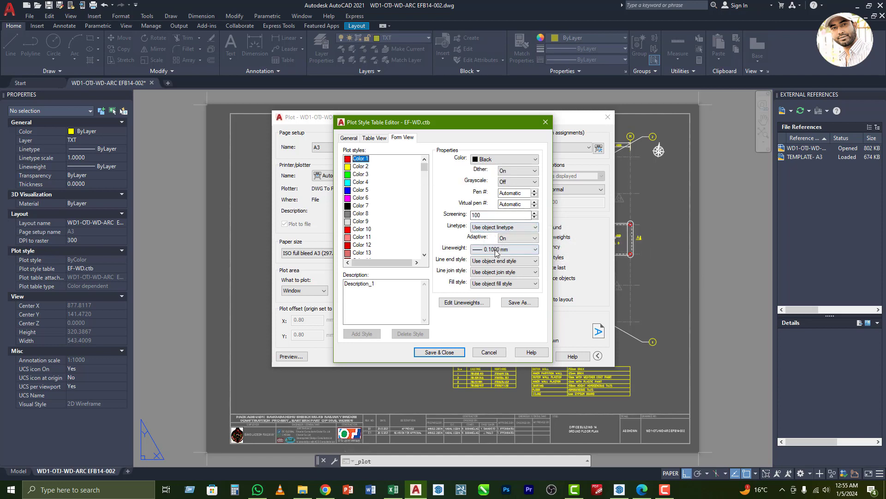
{"action": "left_click", "coordinate": [361, 167]}
{"action": "left_click", "coordinate": [360, 175]}
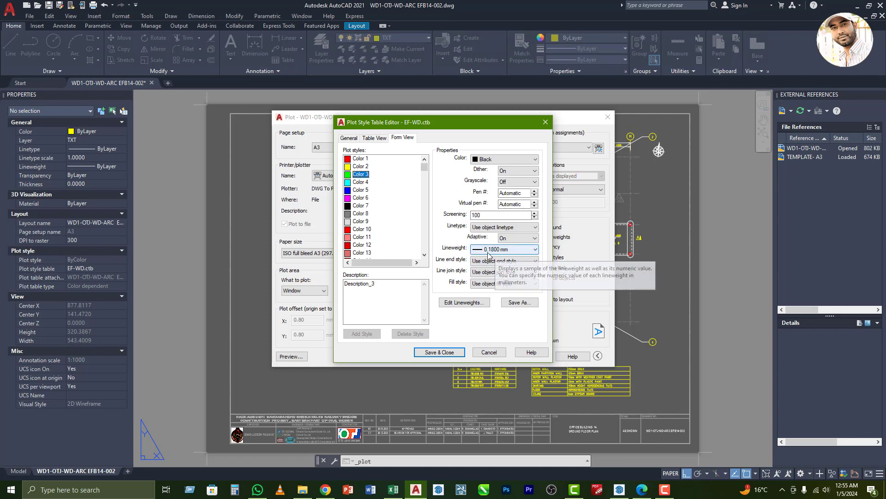
{"action": "left_click", "coordinate": [359, 182]}
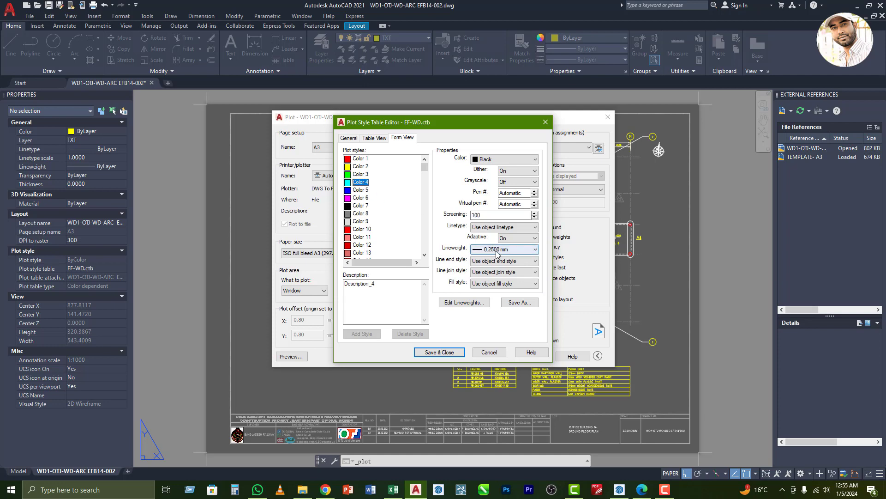
{"action": "left_click", "coordinate": [361, 191]}
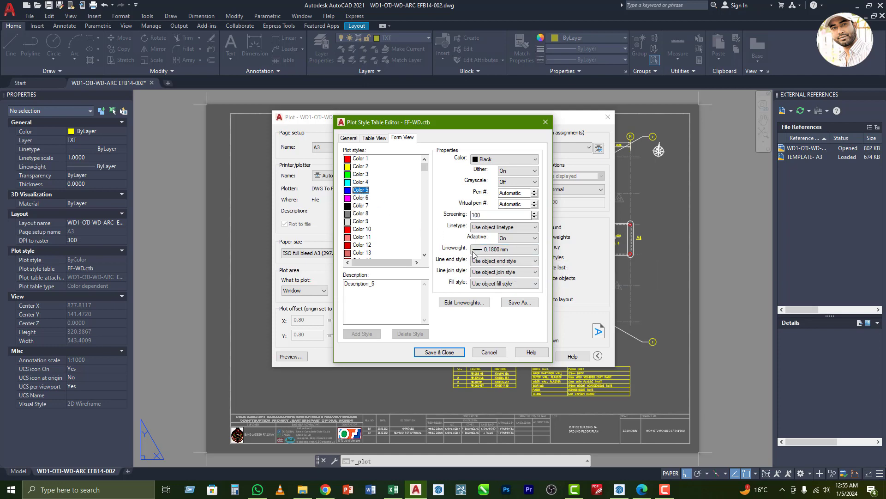
{"action": "left_click", "coordinate": [544, 122]}
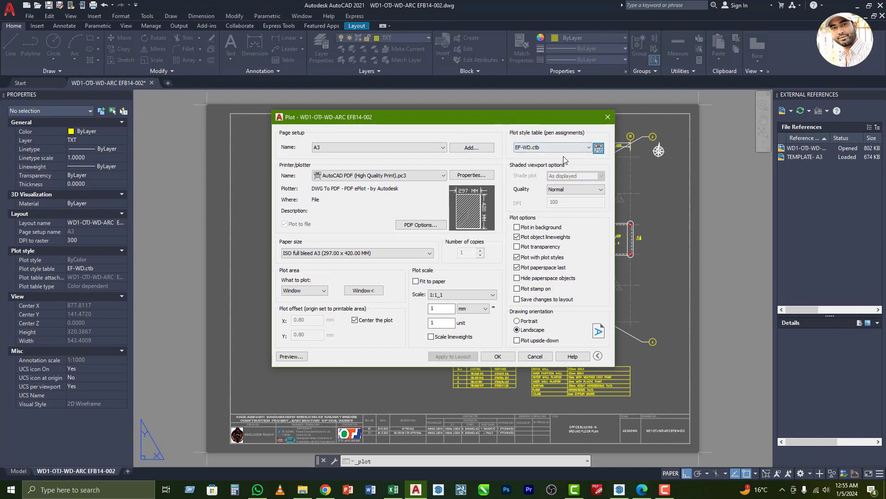
{"action": "left_click", "coordinate": [608, 118]}
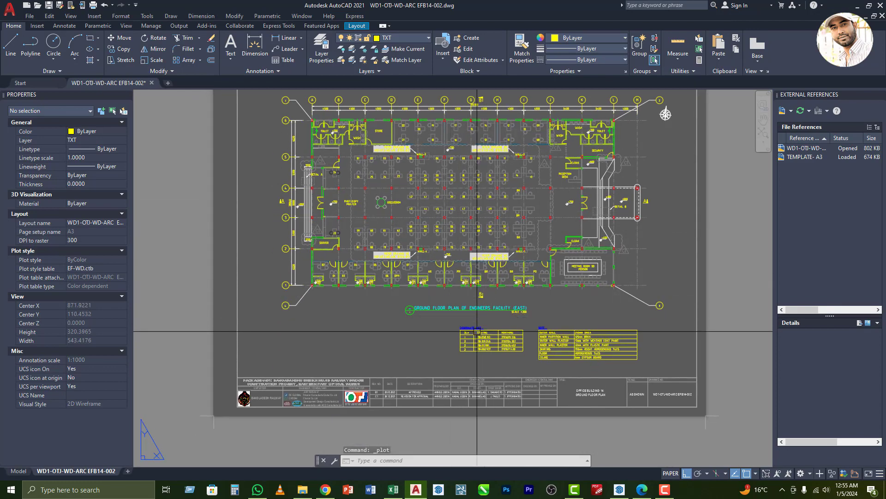
Preview the plot and examine the lineweights of the drawing title, ground-floor rooms and tables below the plan.
{"action": "key", "text": "ctrl+p"}
{"action": "left_click", "coordinate": [287, 359]}
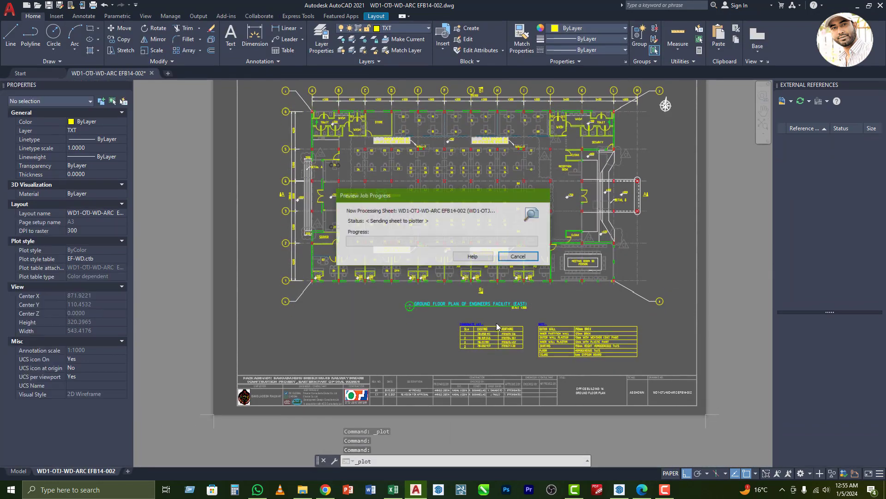
{"action": "scroll", "coordinate": [447, 313], "scroll_direction": "up", "scroll_amount": 5}
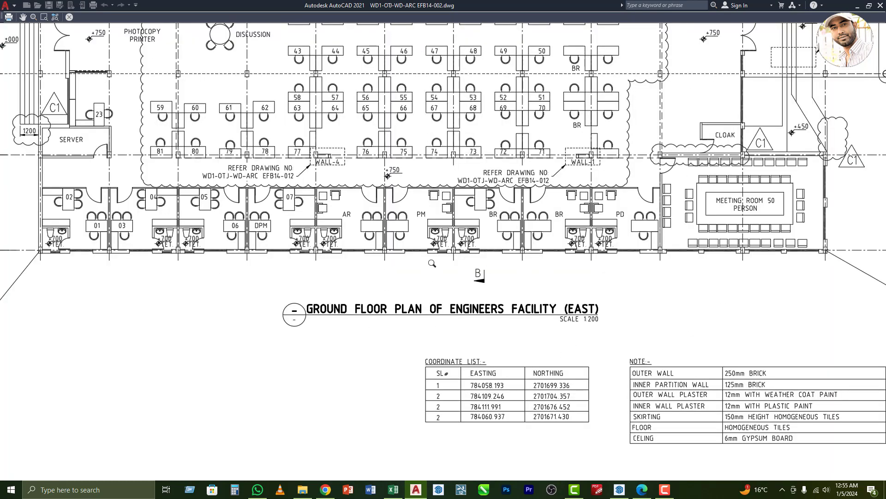
{"action": "middle_click_drag", "start_coordinate": [432, 263], "coordinate": [437, 297]}
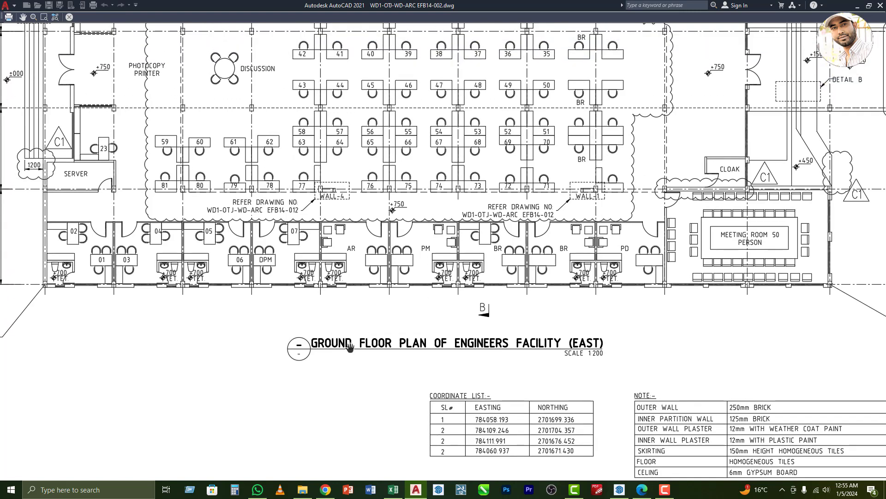
{"action": "scroll", "coordinate": [488, 310], "scroll_direction": "down", "scroll_amount": 4}
{"action": "scroll", "coordinate": [434, 320], "scroll_direction": "up", "scroll_amount": 4}
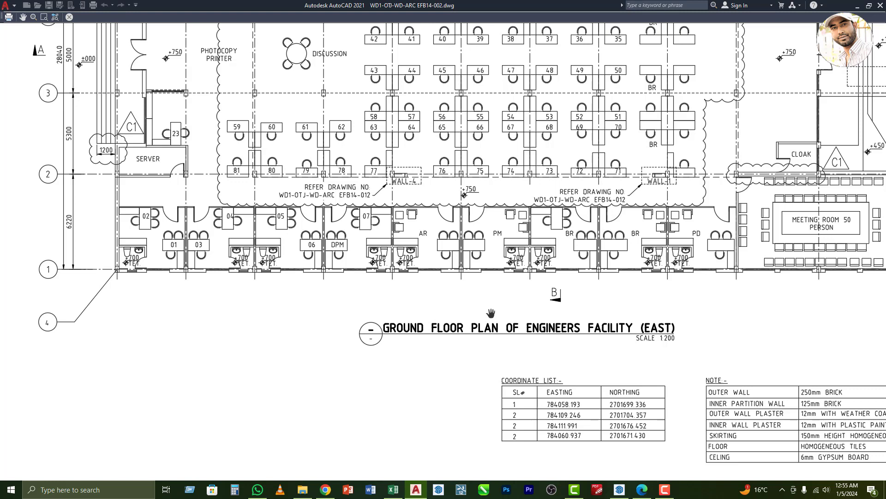
{"action": "left_click_drag", "start_coordinate": [526, 342], "coordinate": [457, 313]}
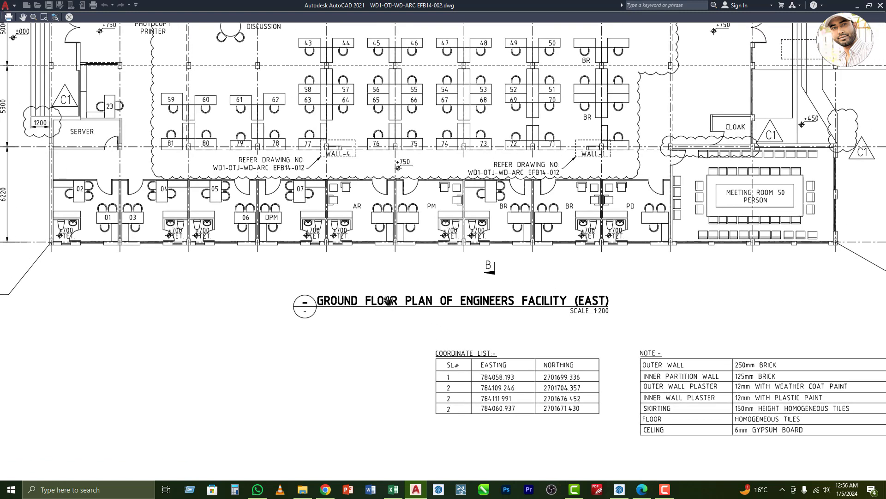
{"action": "scroll", "coordinate": [438, 302], "scroll_direction": "down", "scroll_amount": 2}
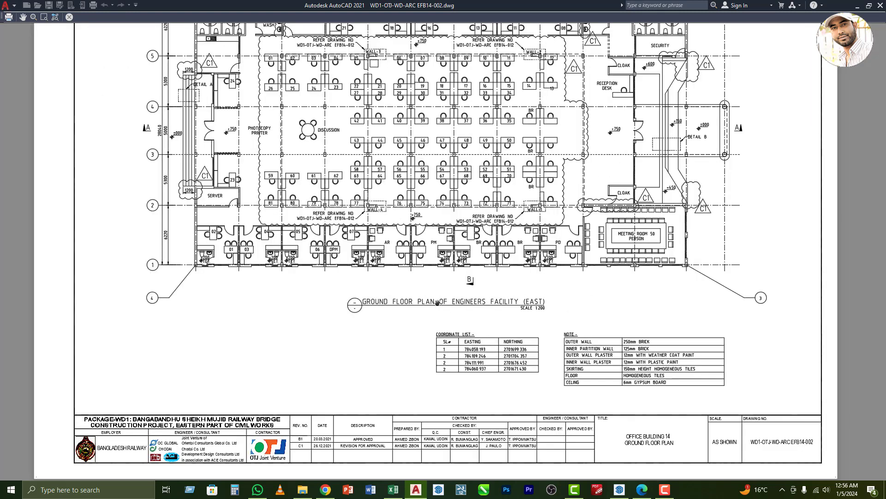
{"action": "scroll", "coordinate": [437, 303], "scroll_direction": "up", "scroll_amount": 2}
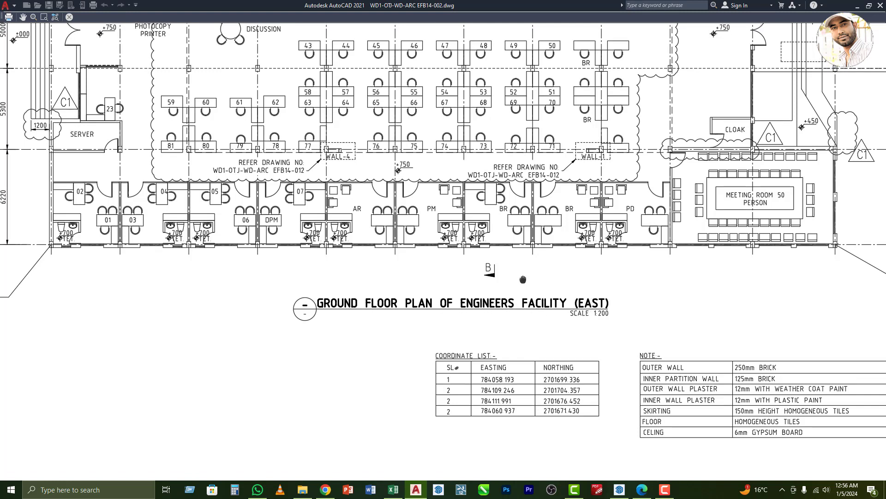
Examine the plotted walls, workstations, grid lines and room labels across the floor plan, and close the preview.
{"action": "left_click_drag", "start_coordinate": [527, 282], "coordinate": [531, 325]}
{"action": "left_click_drag", "start_coordinate": [439, 207], "coordinate": [442, 261]}
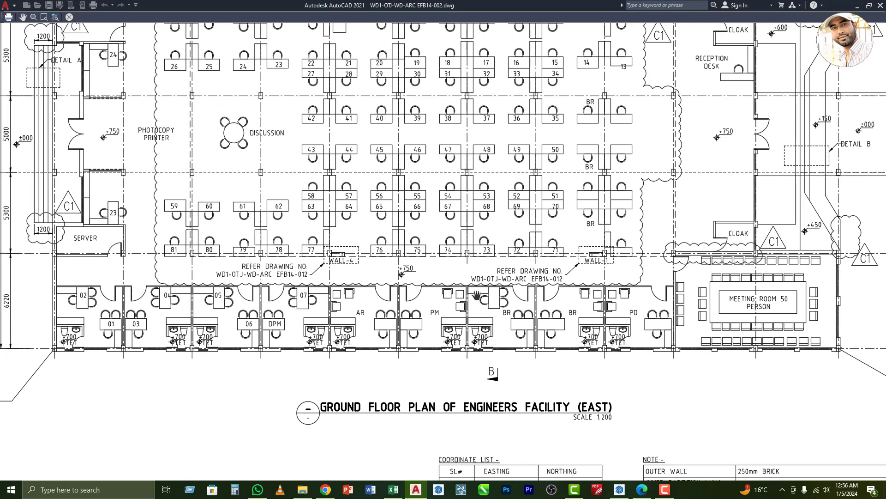
{"action": "left_click_drag", "start_coordinate": [407, 312], "coordinate": [420, 332]}
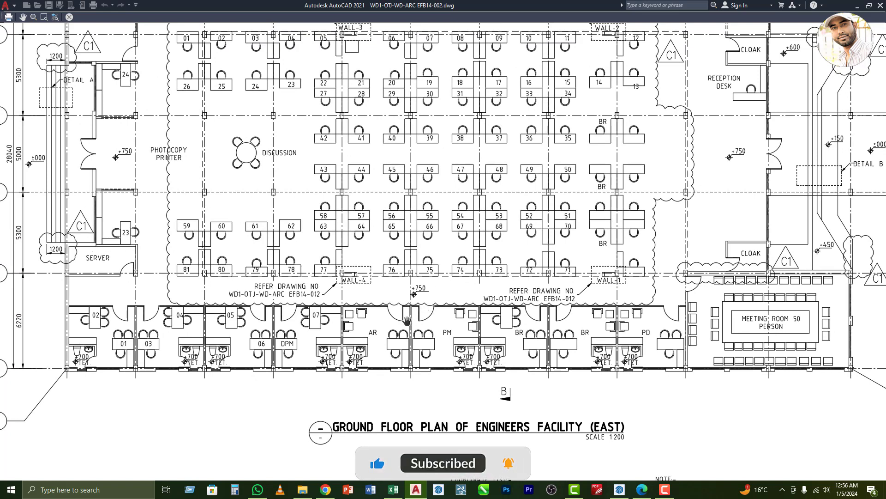
{"action": "left_click_drag", "start_coordinate": [381, 330], "coordinate": [385, 349]}
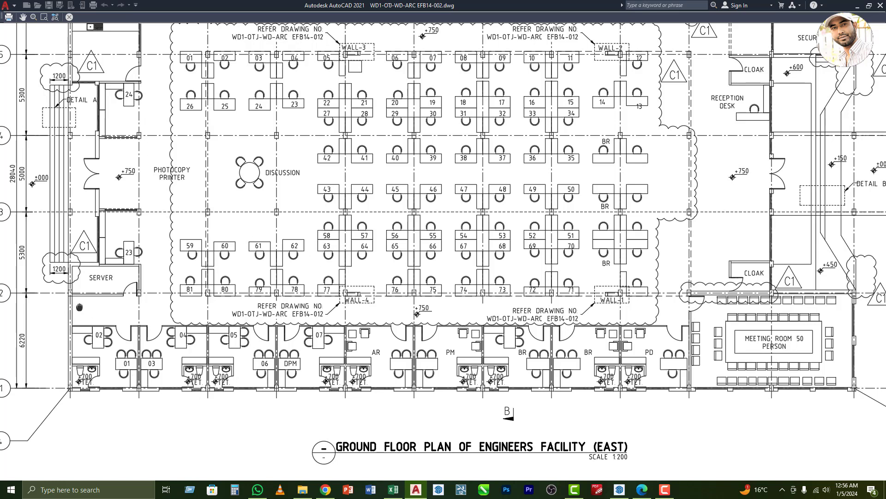
{"action": "left_click_drag", "start_coordinate": [79, 307], "coordinate": [105, 307]}
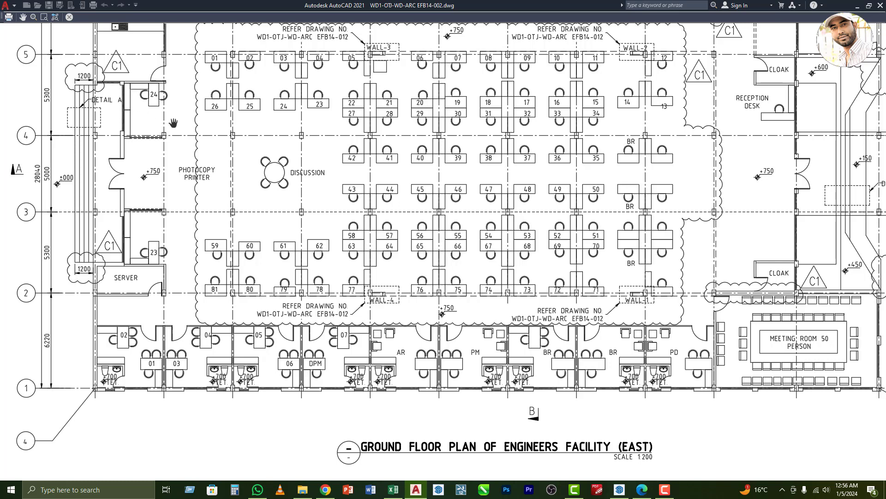
{"action": "left_click_drag", "start_coordinate": [178, 127], "coordinate": [189, 187]}
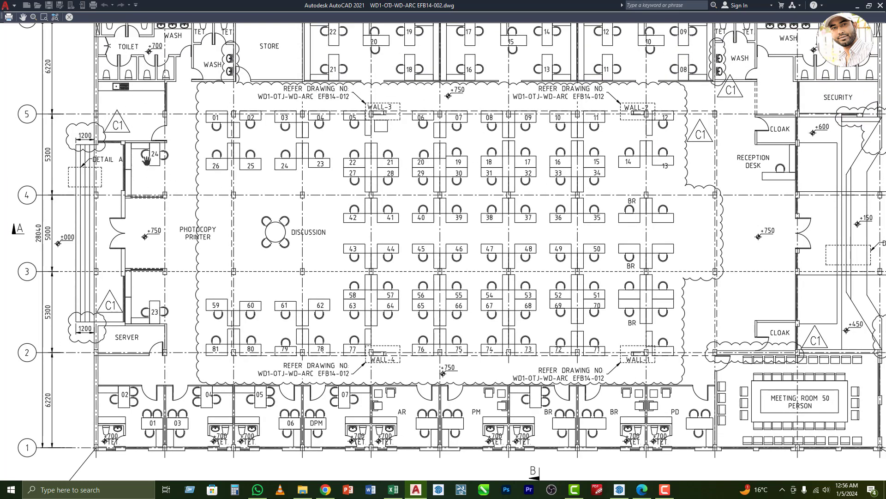
{"action": "left_click_drag", "start_coordinate": [325, 234], "coordinate": [320, 213]}
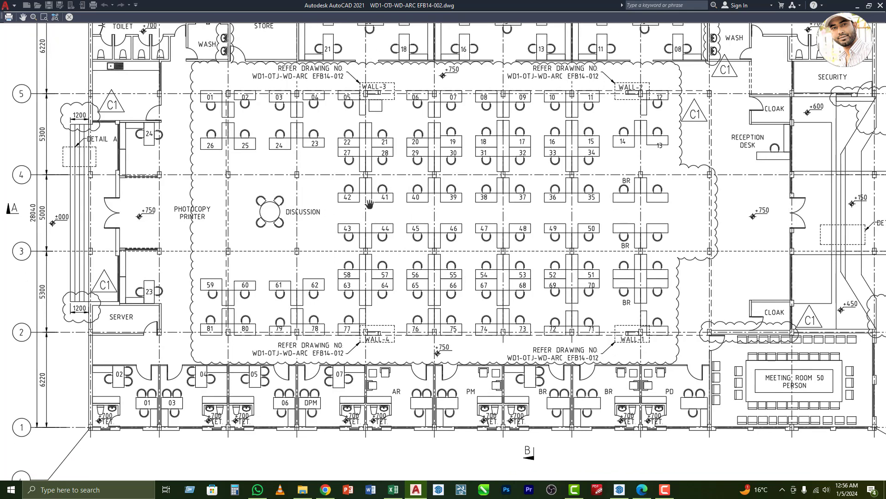
{"action": "left_click_drag", "start_coordinate": [400, 230], "coordinate": [397, 198]}
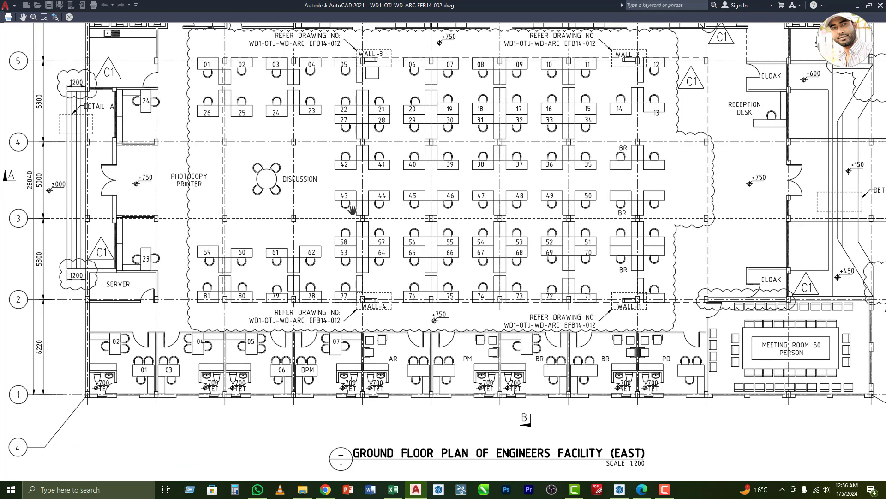
{"action": "left_click_drag", "start_coordinate": [295, 197], "coordinate": [301, 186]}
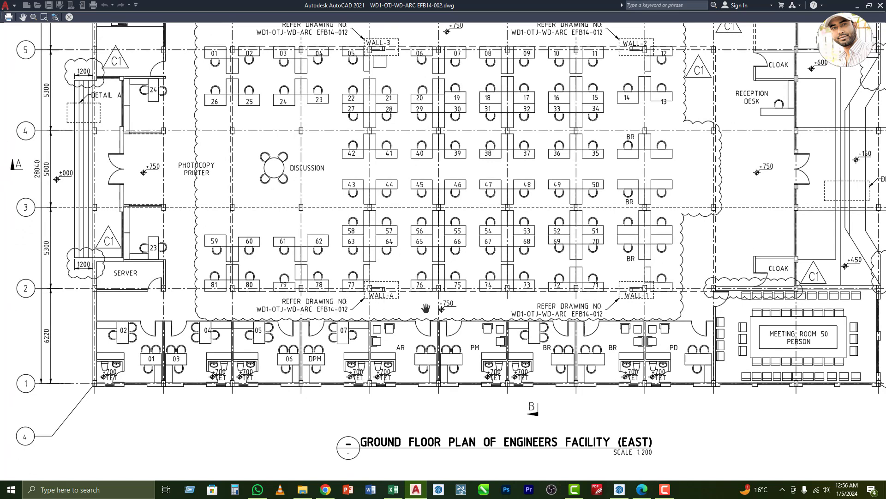
{"action": "left_click_drag", "start_coordinate": [426, 308], "coordinate": [416, 290]}
{"action": "key", "text": "Escape"}
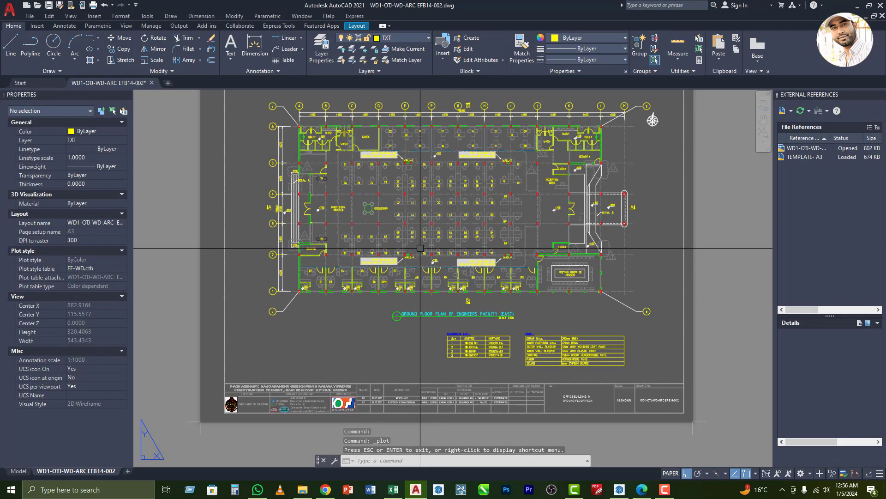
Enter model space through the floor plan viewport and open the Layer Properties Manager.
{"action": "scroll", "coordinate": [414, 240], "scroll_direction": "up", "scroll_amount": 3}
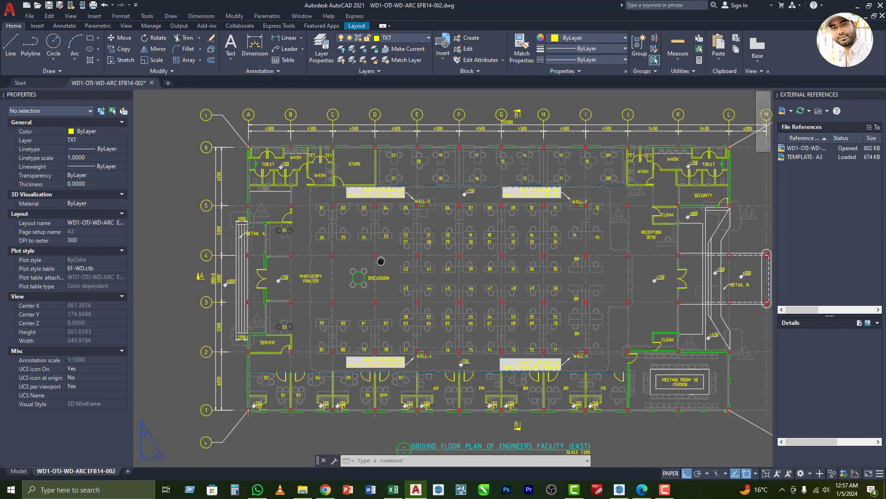
{"action": "middle_click_drag", "start_coordinate": [378, 259], "coordinate": [369, 239]}
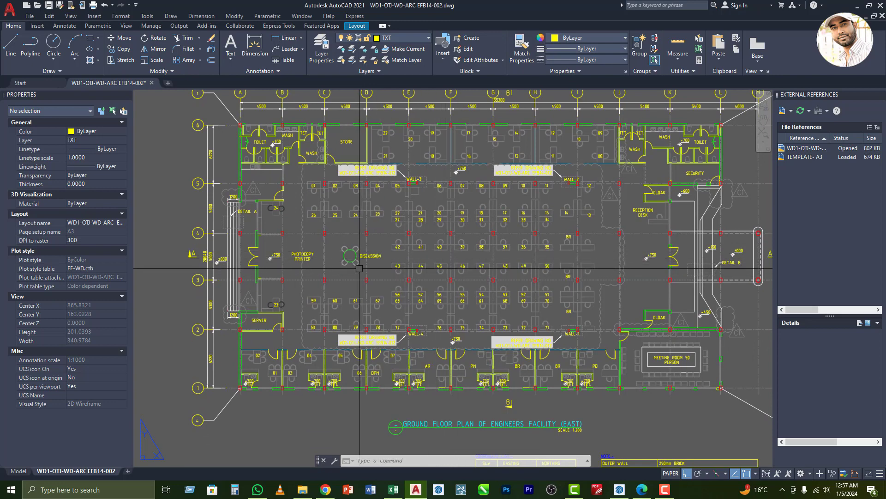
{"action": "middle_click_drag", "start_coordinate": [361, 211], "coordinate": [354, 236]}
{"action": "double_click", "coordinate": [354, 236]}
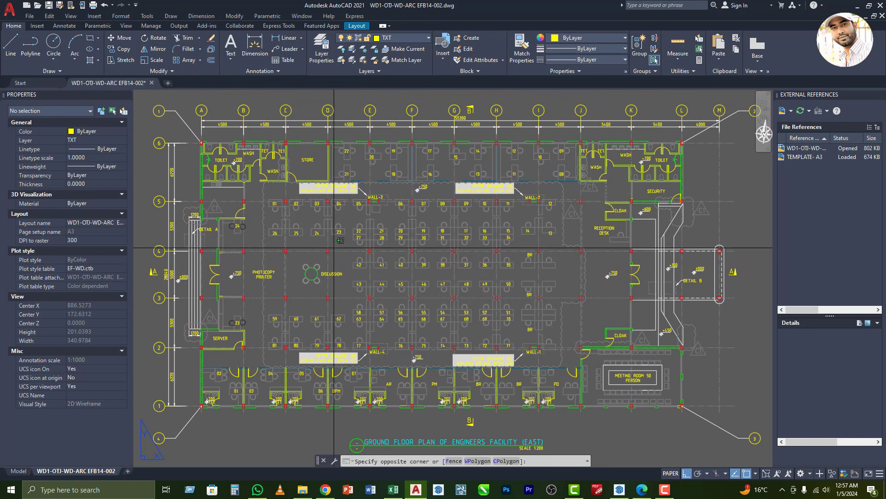
{"action": "type", "text": "la"}
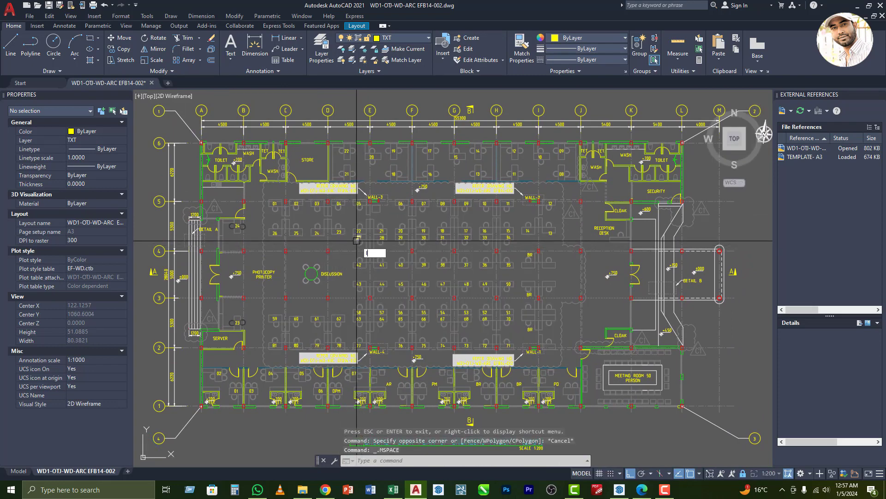
{"action": "key", "text": "Return"}
Go through the layer list to TXT (Annot & Dim), check the colors of the text layers, and close the manager.
{"action": "left_click", "coordinate": [306, 239]}
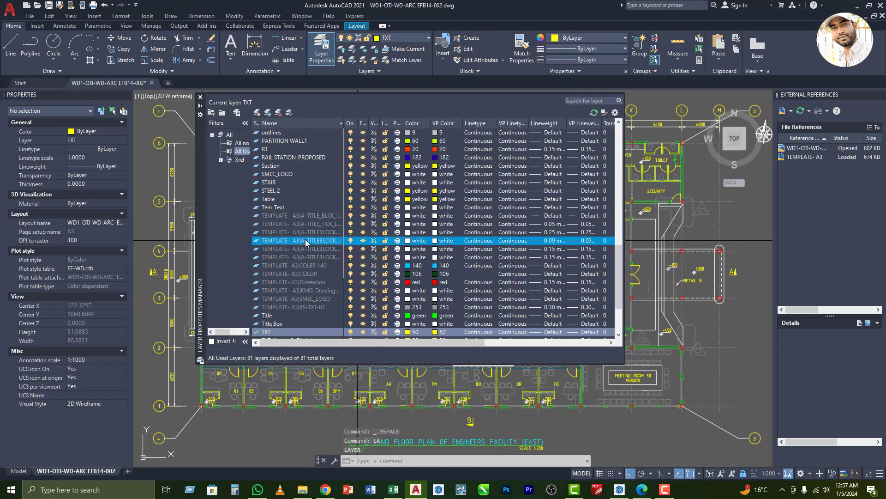
{"action": "key", "text": "Down"}
{"action": "key", "text": "Down"}
{"action": "key", "text": "Down"}
{"action": "key", "text": "Down"}
{"action": "key", "text": "Down"}
{"action": "key", "text": "Down"}
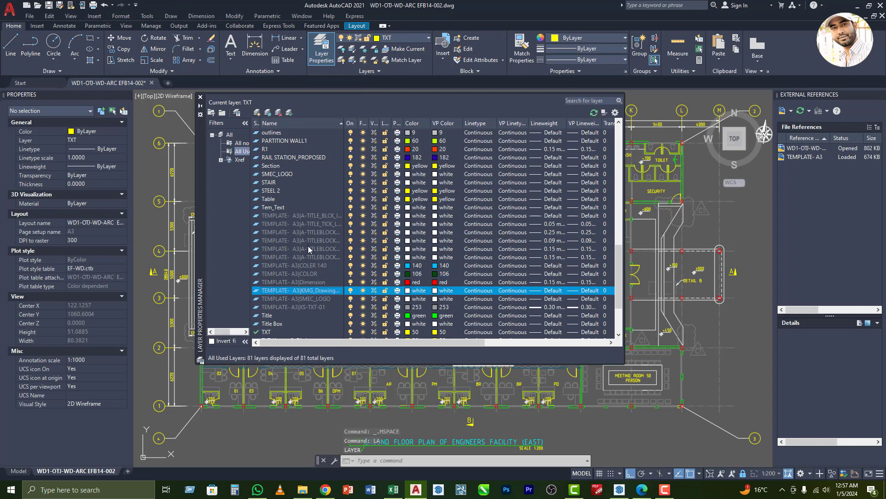
{"action": "key", "text": "Down"}
{"action": "key", "text": "Down"}
{"action": "key", "text": "Down"}
{"action": "key", "text": "Down"}
{"action": "key", "text": "Down"}
{"action": "key", "text": "Down"}
{"action": "key", "text": "Down"}
{"action": "key", "text": "Down"}
{"action": "left_click", "coordinate": [290, 317]}
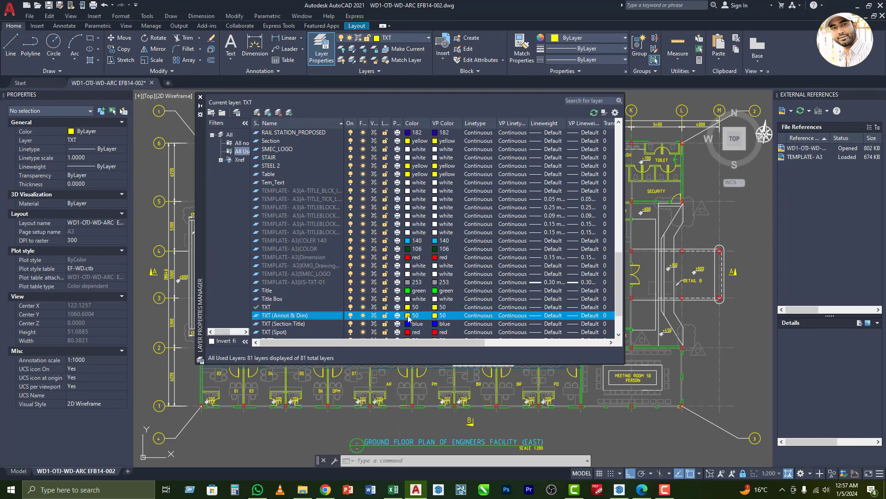
{"action": "left_click", "coordinate": [200, 97]}
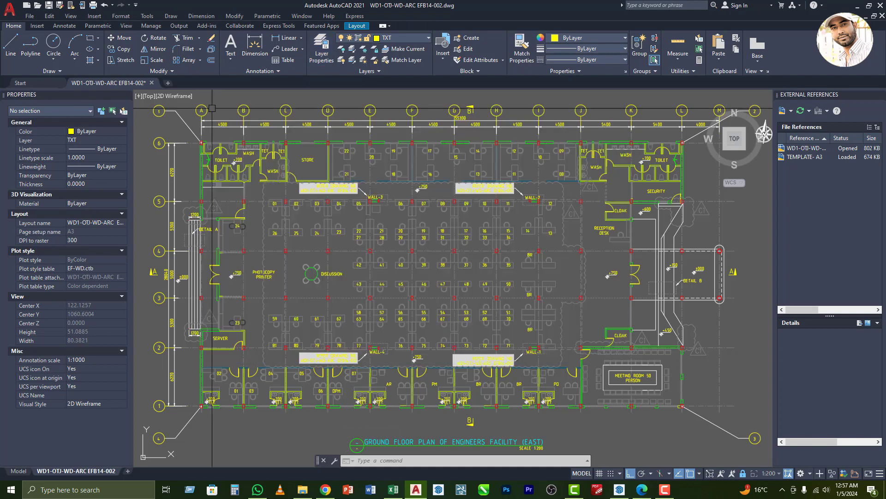
Check which layers the DISCUSSION label and the outer wall line above the STORE room are on.
{"action": "left_click", "coordinate": [342, 273]}
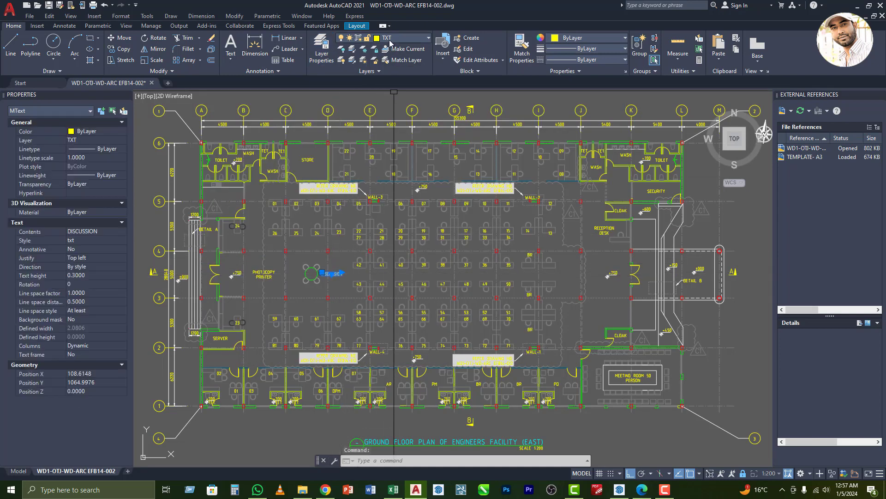
{"action": "key", "text": "Escape"}
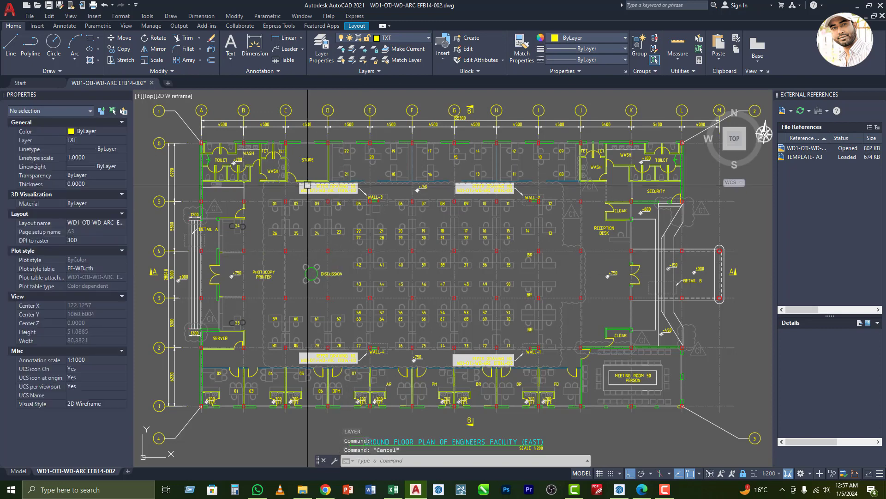
{"action": "left_click", "coordinate": [320, 140]}
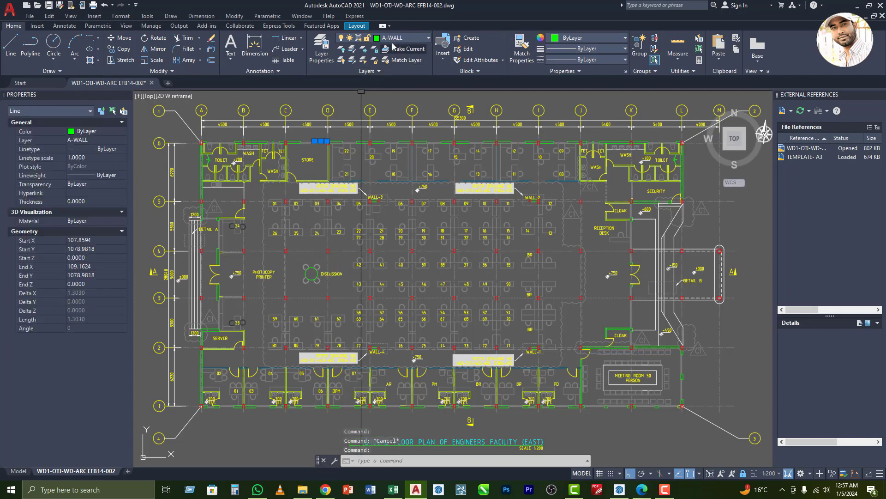
Look up the color assigned to the A-WALL layer in the Layer Properties Manager and close it.
{"action": "type", "text": "LA"}
{"action": "key", "text": "Return"}
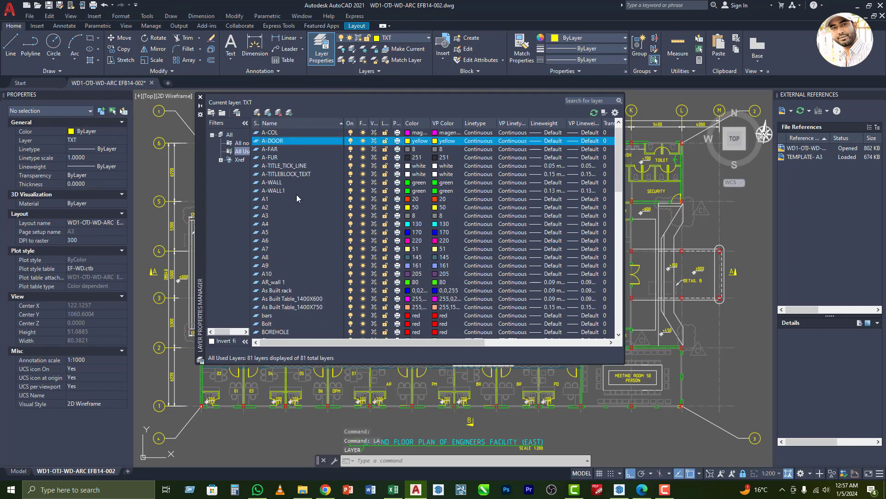
{"action": "left_click", "coordinate": [282, 159]}
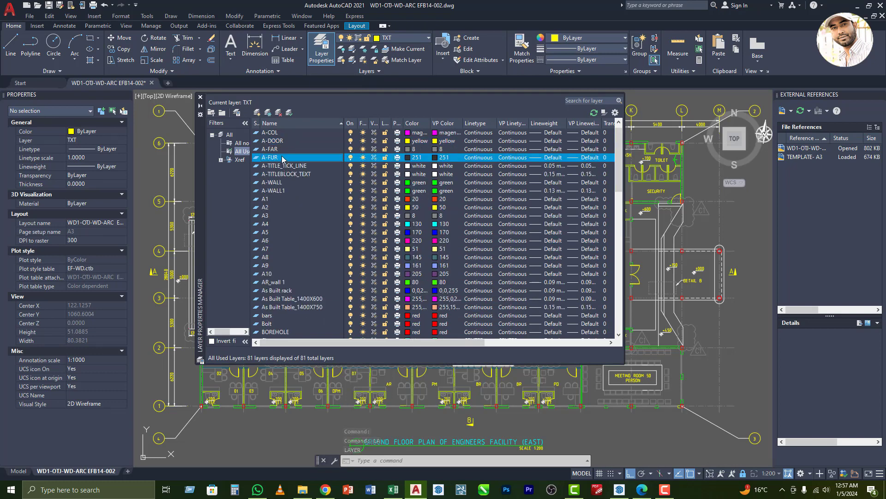
{"action": "left_click", "coordinate": [287, 172]}
{"action": "left_click", "coordinate": [289, 182]}
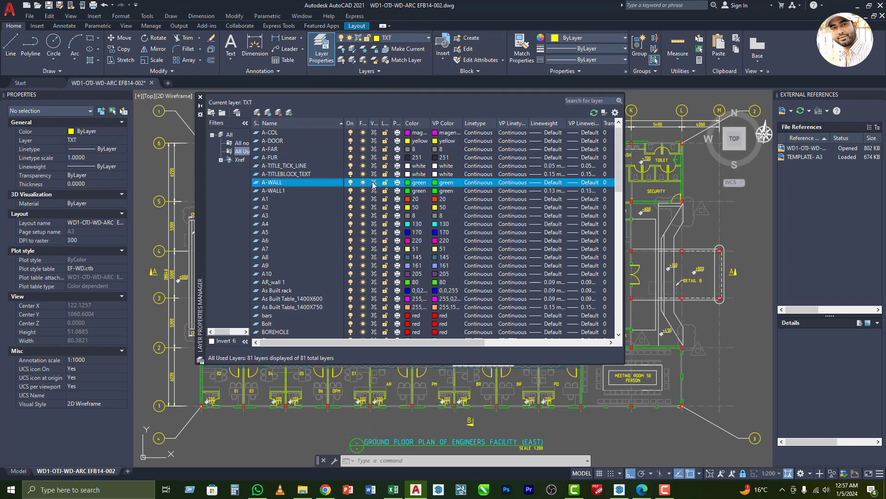
{"action": "left_click", "coordinate": [200, 97]}
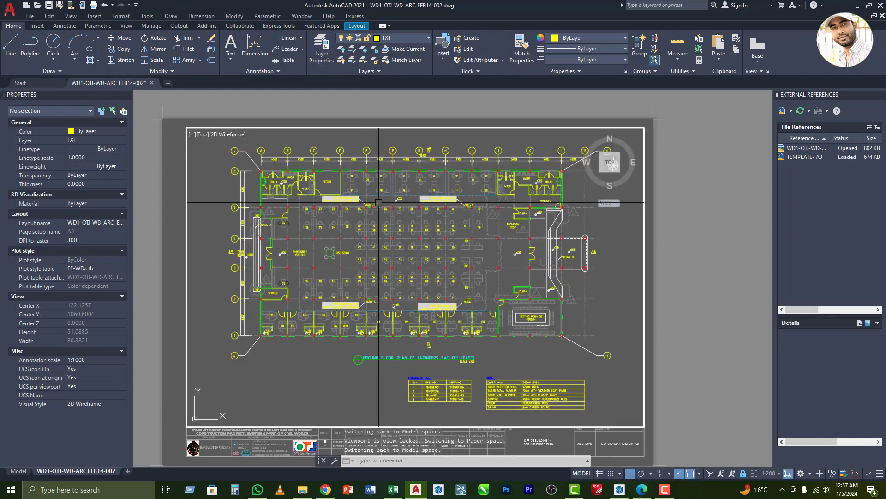
Return to paper space and open the EF-WD.ctb plot style table from the plot settings.
{"action": "double_click", "coordinate": [392, 120]}
{"action": "middle_click_drag", "start_coordinate": [412, 231], "coordinate": [408, 209]}
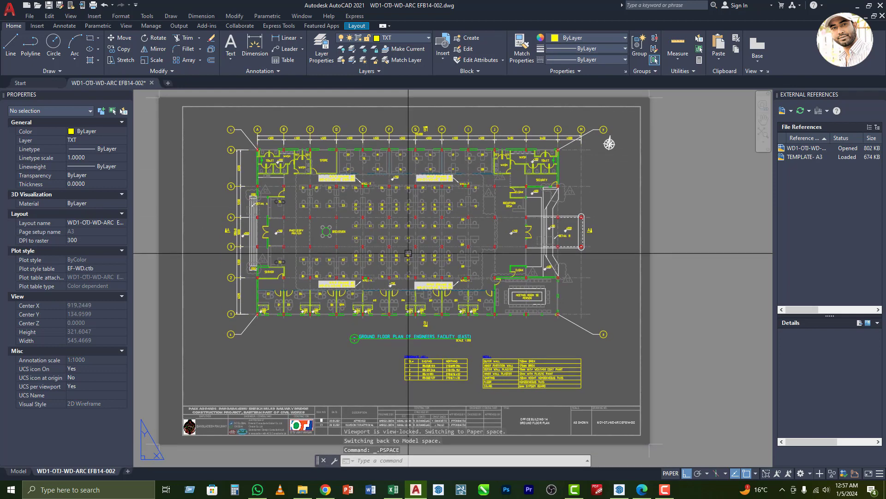
{"action": "key", "text": "ctrl+p"}
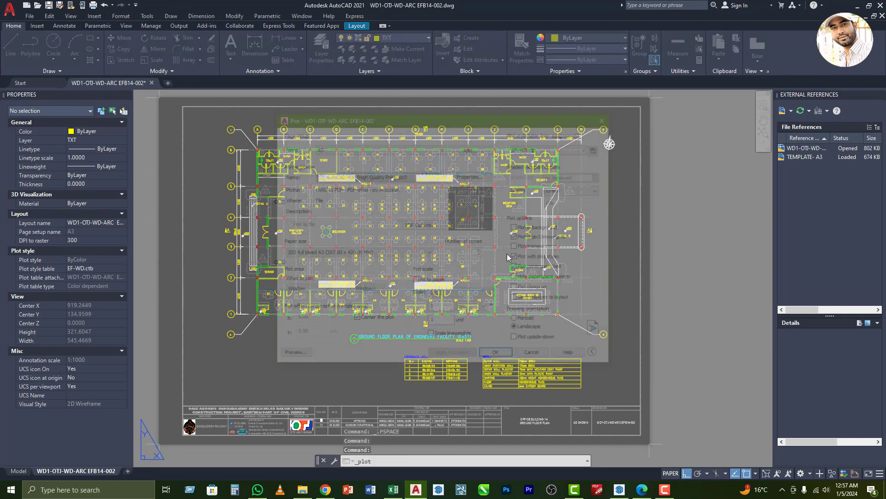
{"action": "left_click", "coordinate": [598, 148]}
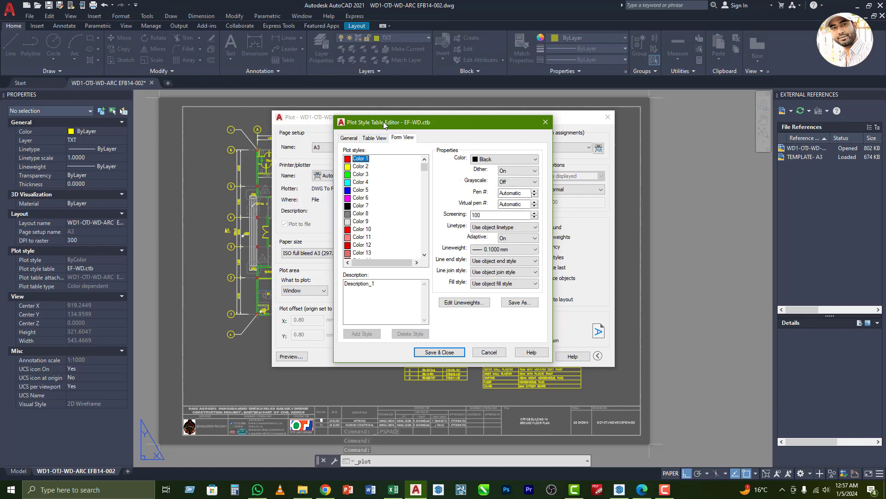
{"action": "left_click_drag", "start_coordinate": [384, 125], "coordinate": [411, 125]}
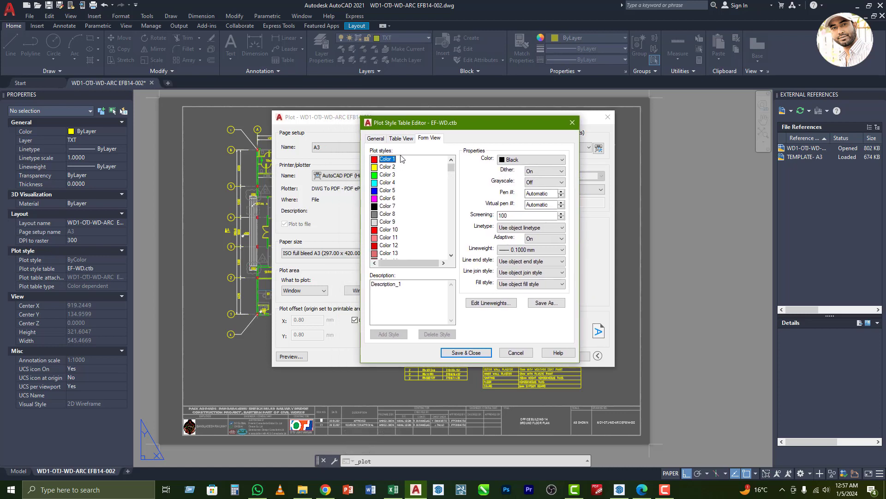
Set the plotted lineweight of Color 1 in EF-WD.ctb to 0.3000 mm after trying 0.1500 mm.
{"action": "left_click", "coordinate": [526, 249]}
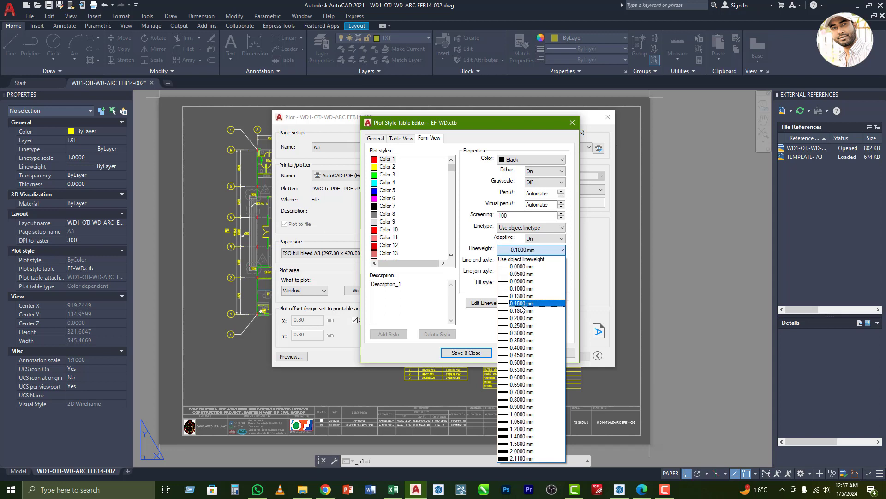
{"action": "left_click", "coordinate": [524, 303]}
{"action": "left_click", "coordinate": [512, 249]}
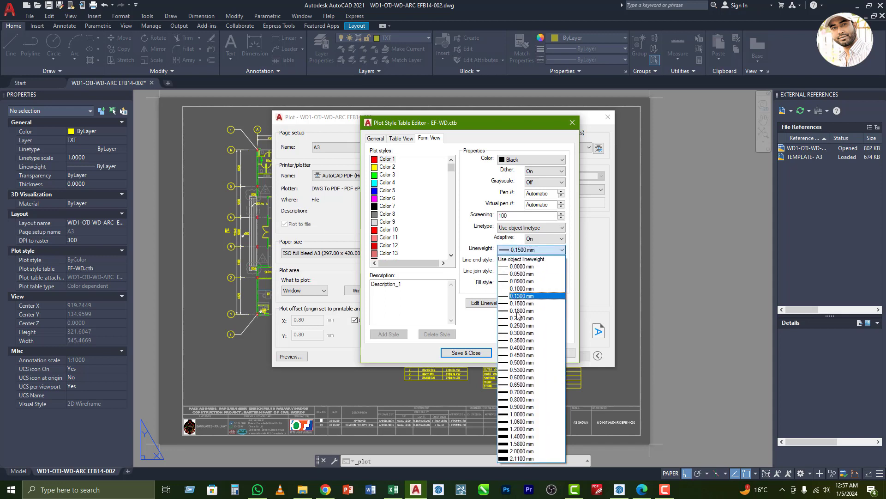
{"action": "left_click", "coordinate": [523, 333]}
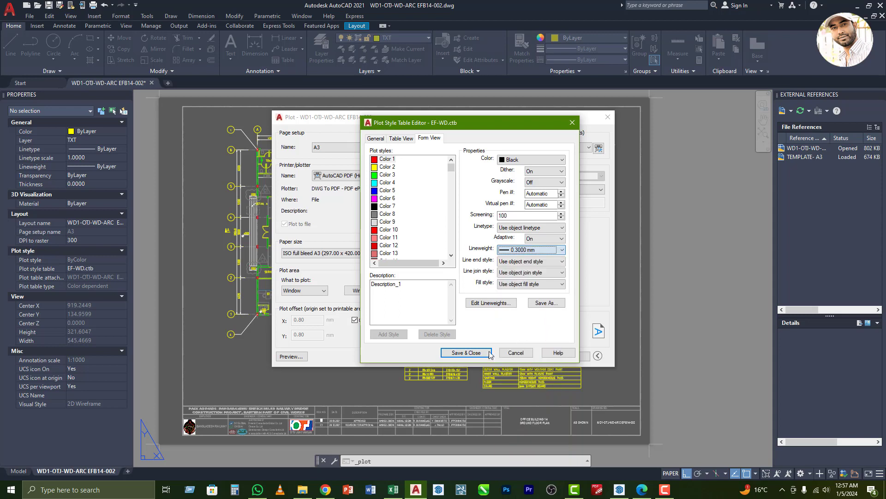
Review the lineweights assigned to Colors 2, 50, 3 and 4, then save and close the EF-WD.ctb table.
{"action": "left_click", "coordinate": [389, 168]}
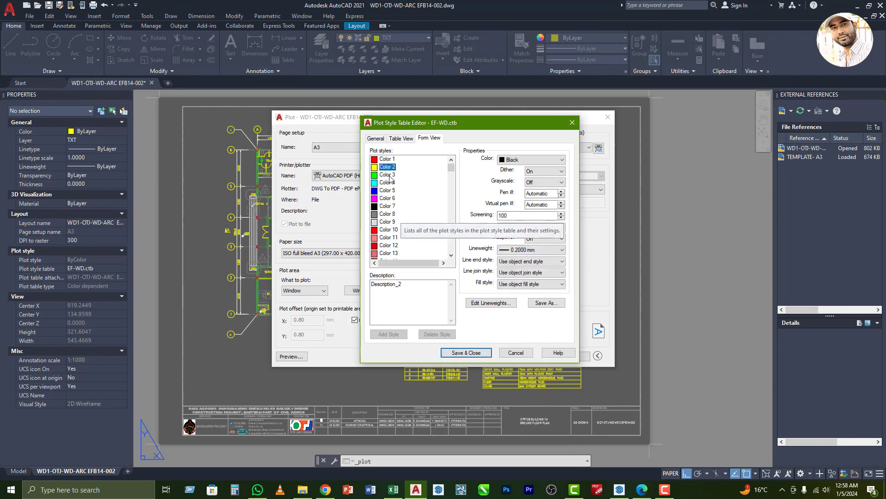
{"action": "scroll", "coordinate": [400, 225], "scroll_direction": "down", "scroll_amount": 11}
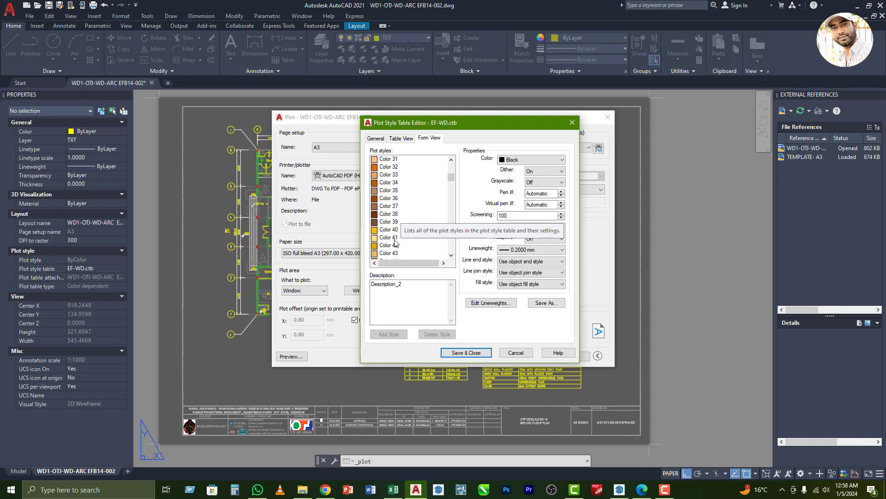
{"action": "scroll", "coordinate": [396, 243], "scroll_direction": "down", "scroll_amount": 3}
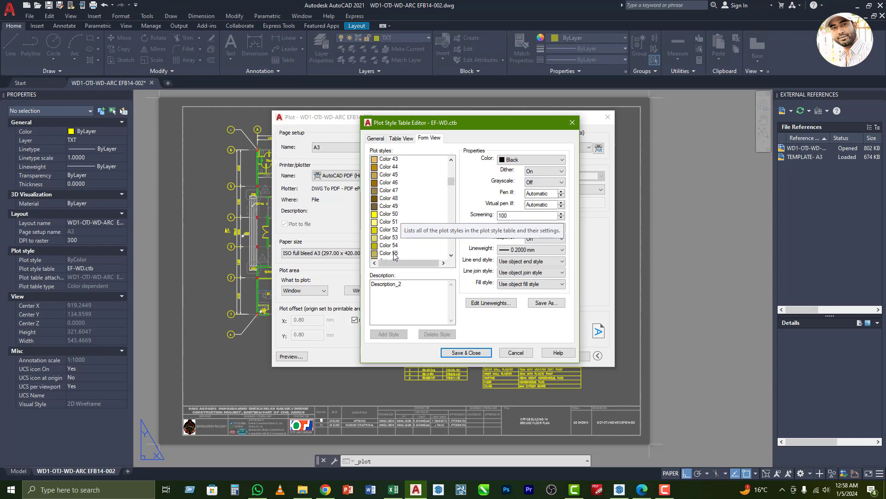
{"action": "left_click", "coordinate": [389, 214]}
{"action": "left_click", "coordinate": [523, 250]}
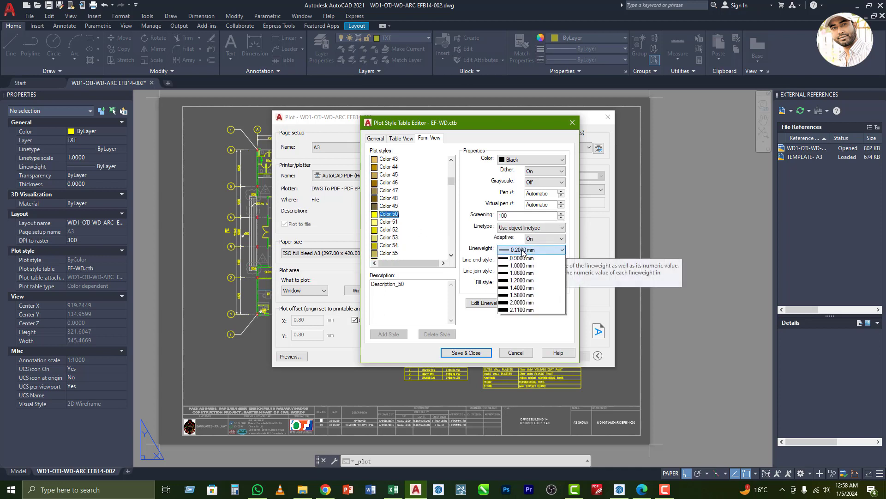
{"action": "left_click", "coordinate": [523, 250]}
{"action": "scroll", "coordinate": [402, 180], "scroll_direction": "up", "scroll_amount": 12}
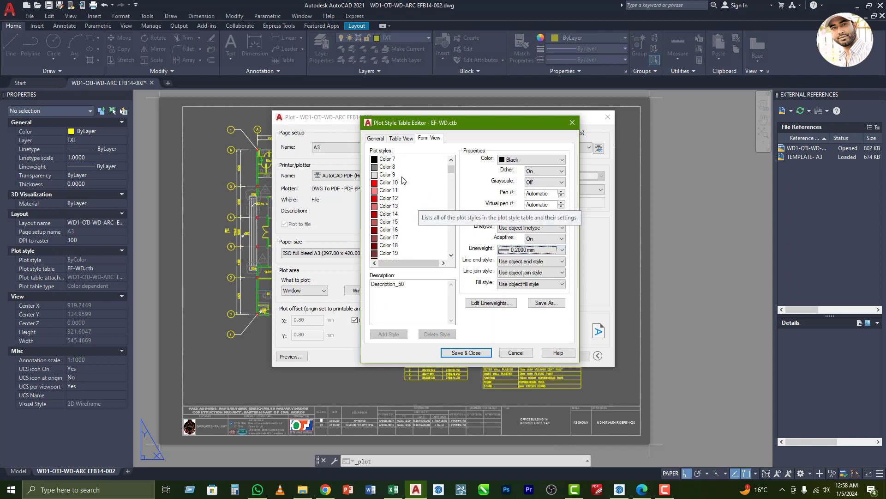
{"action": "scroll", "coordinate": [398, 179], "scroll_direction": "up", "scroll_amount": 2}
{"action": "left_click", "coordinate": [387, 174]}
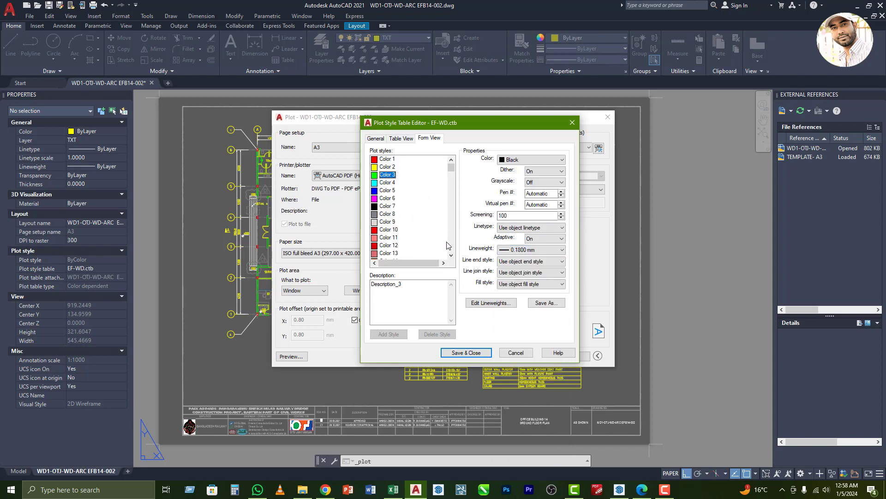
{"action": "left_click", "coordinate": [388, 183]}
{"action": "left_click", "coordinate": [478, 351]}
Preview the plot, inspect the line thicknesses across the ground floor plan, and close the preview.
{"action": "left_click", "coordinate": [304, 357]}
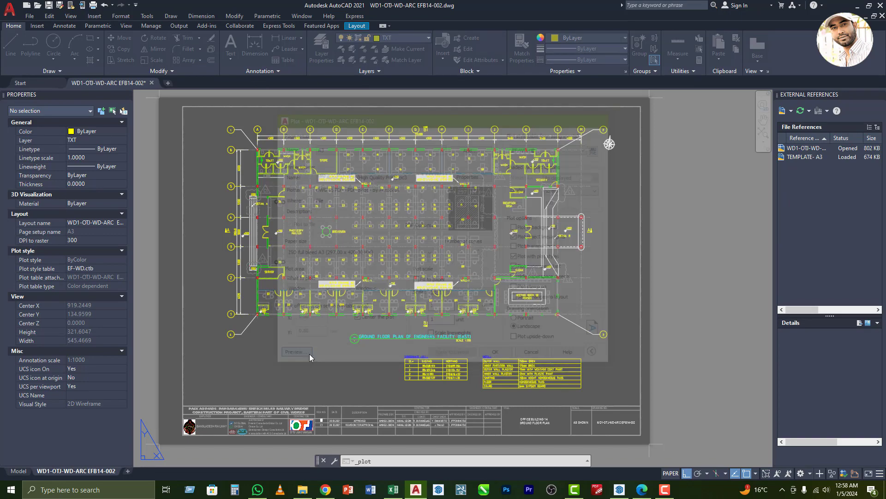
{"action": "scroll", "coordinate": [343, 152], "scroll_direction": "up", "scroll_amount": 5}
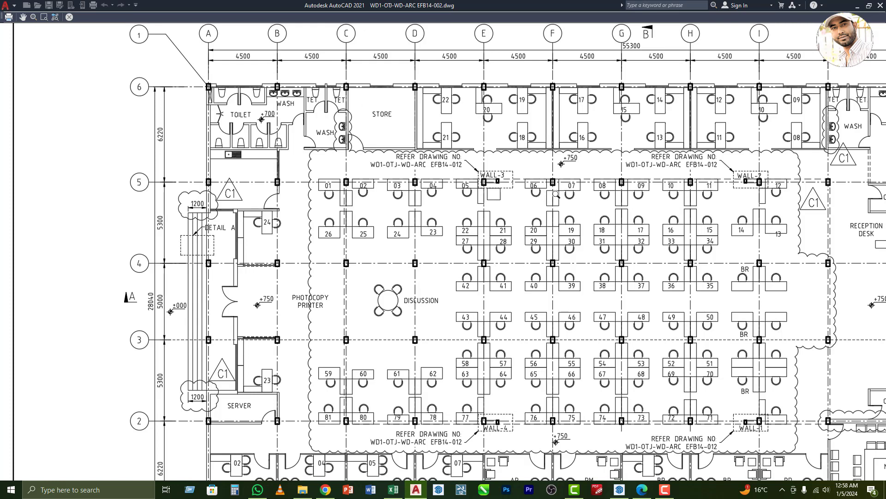
{"action": "right_click", "coordinate": [377, 273]}
{"action": "left_click", "coordinate": [402, 303]}
{"action": "left_click_drag", "start_coordinate": [578, 294], "coordinate": [391, 153]}
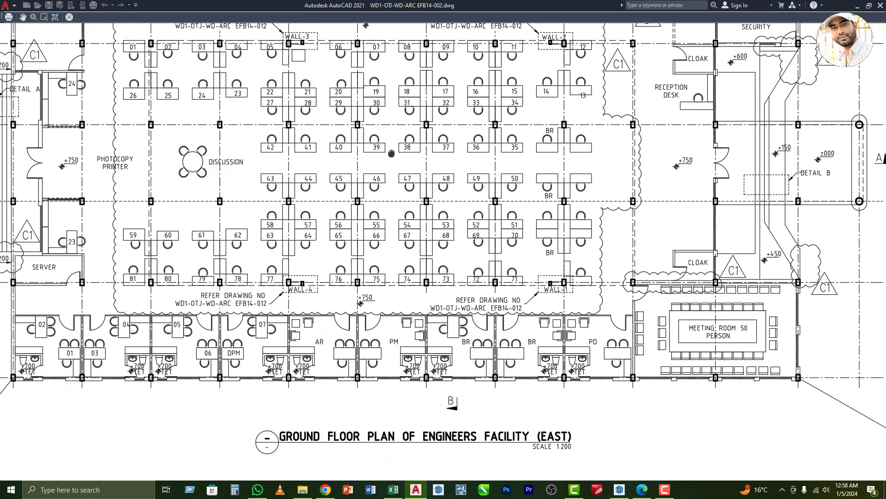
{"action": "scroll", "coordinate": [391, 153], "scroll_direction": "down", "scroll_amount": 2}
{"action": "key", "text": "Escape"}
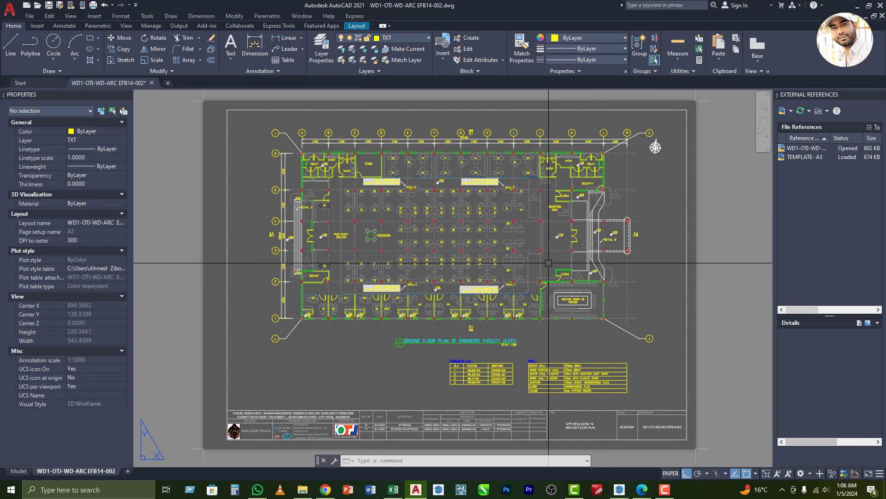
Open the plot settings and select EF-WD.ctb as the plot style table.
{"action": "key", "text": "ctrl+p"}
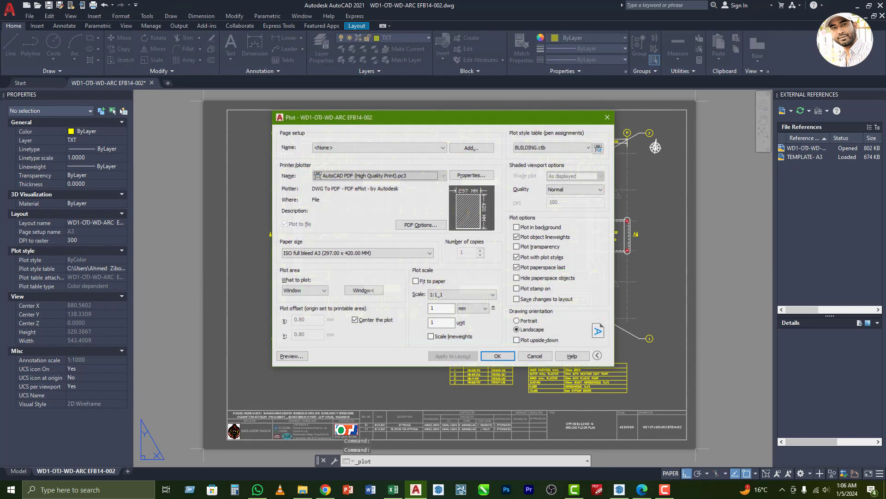
{"action": "left_click", "coordinate": [546, 148]}
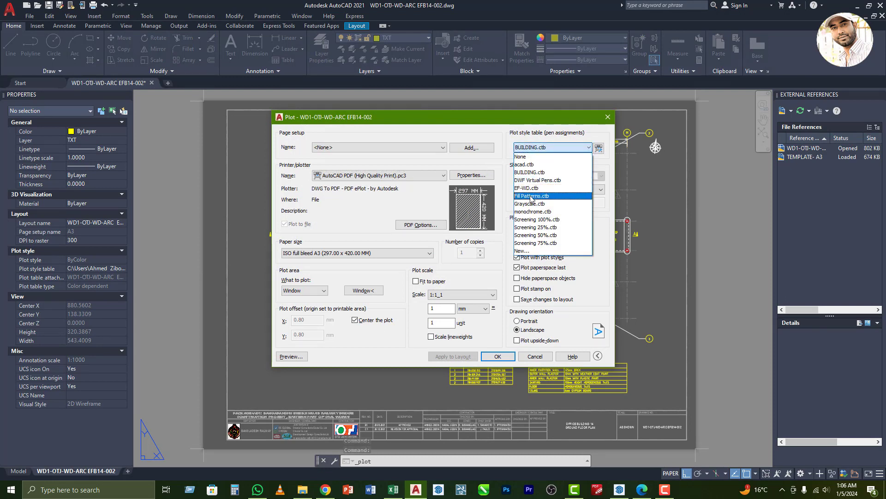
{"action": "left_click", "coordinate": [527, 188]}
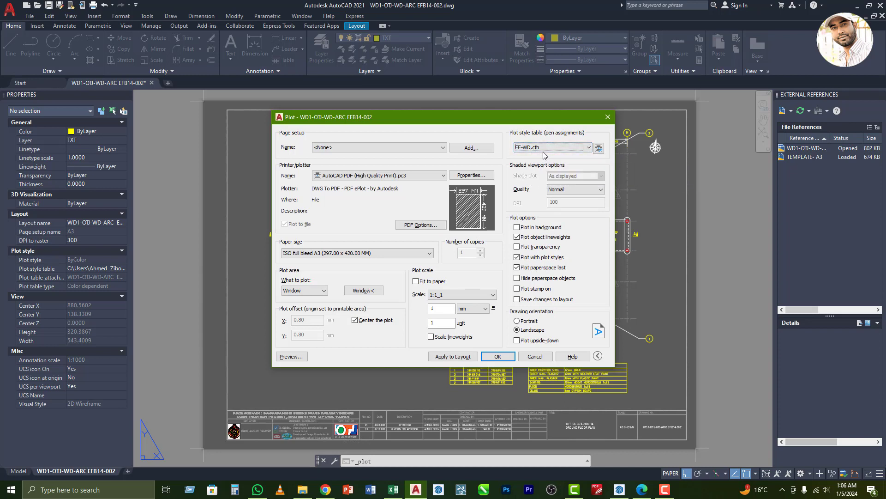
Create a new color-dependent plot style table named DDD.
{"action": "left_click", "coordinate": [572, 148]}
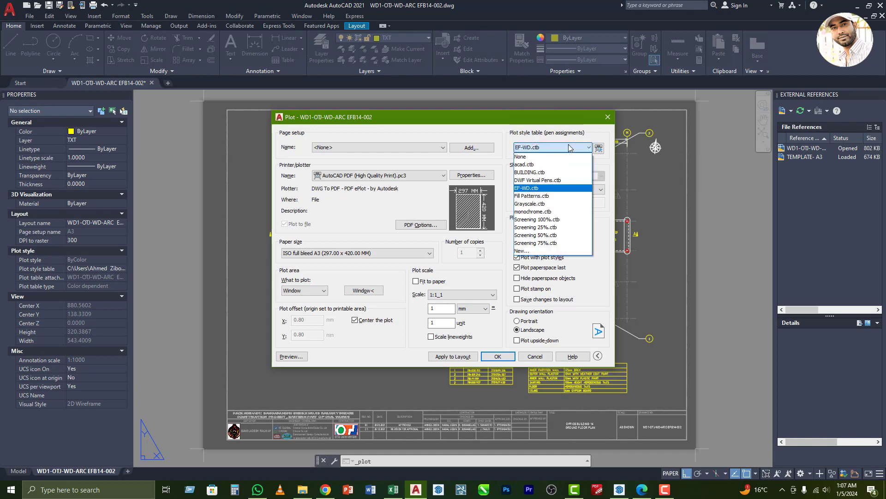
{"action": "left_click", "coordinate": [536, 250]}
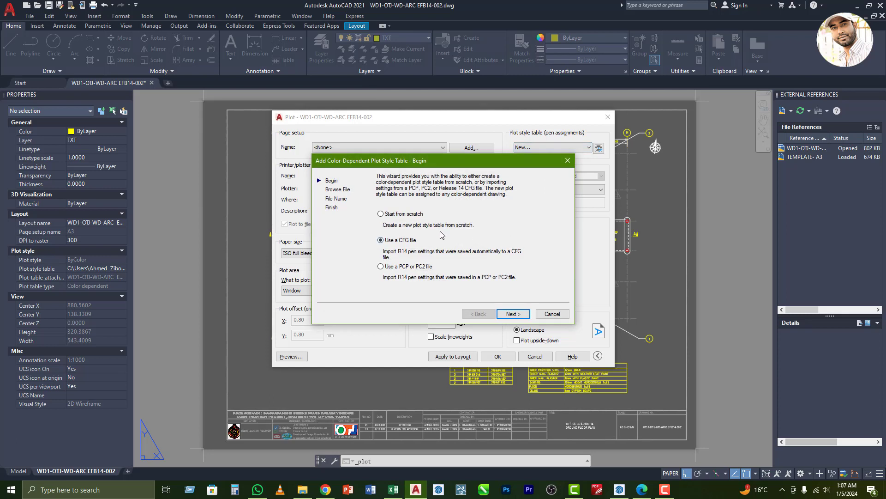
{"action": "left_click", "coordinate": [513, 314]}
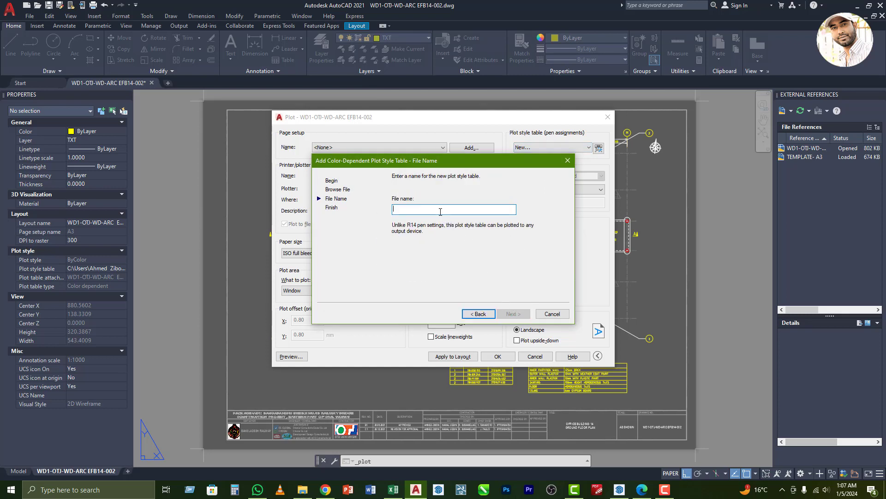
{"action": "type", "text": "DDD"}
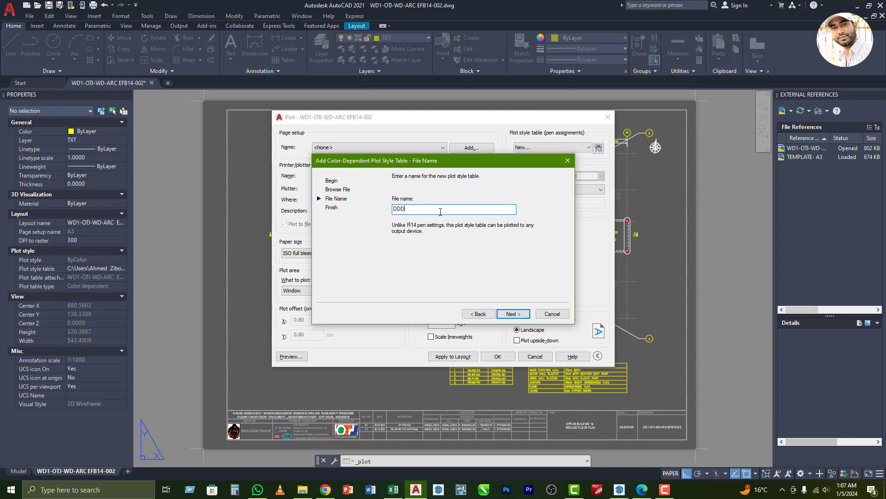
{"action": "left_click", "coordinate": [512, 313]}
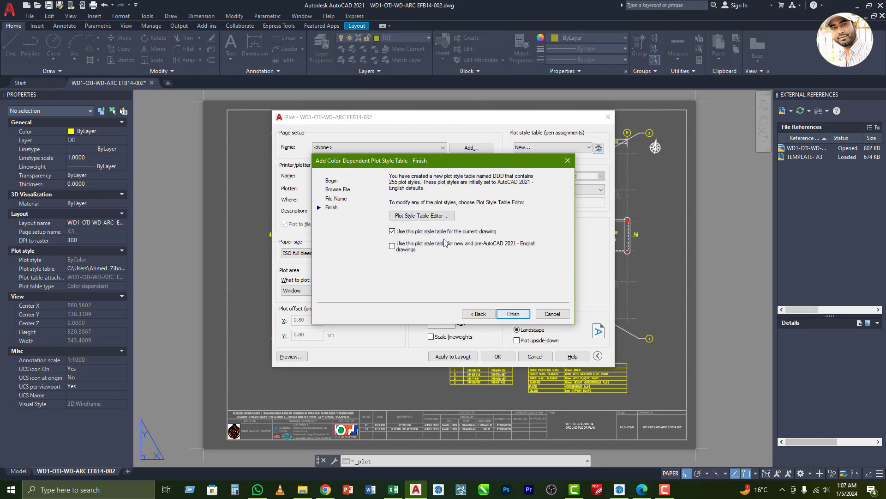
Open DDD.ctb for editing and set the plot color of all styles from Color 1 to Color 255 to Black.
{"action": "left_click", "coordinate": [426, 216]}
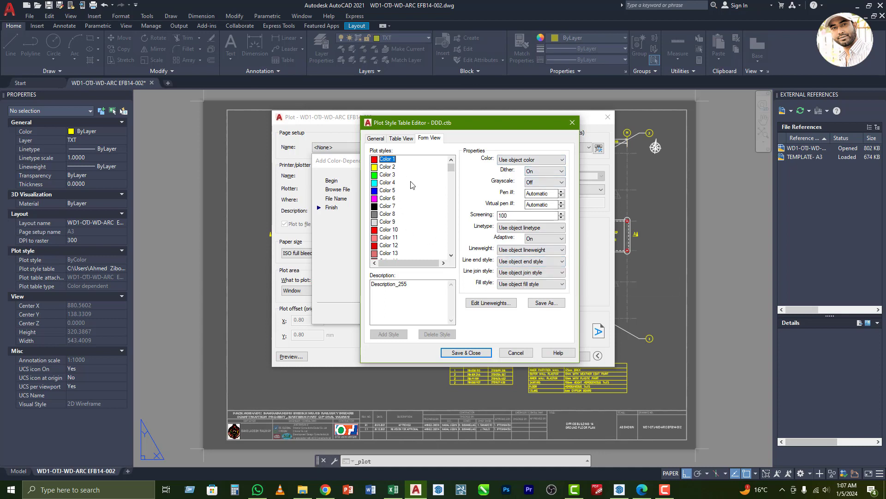
{"action": "scroll", "coordinate": [397, 184], "scroll_direction": "down", "scroll_amount": 9}
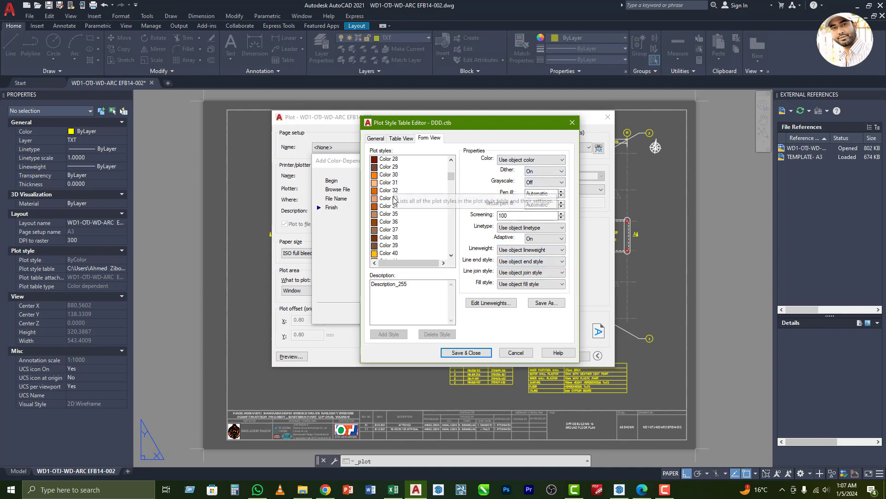
{"action": "scroll", "coordinate": [394, 199], "scroll_direction": "down", "scroll_amount": 20}
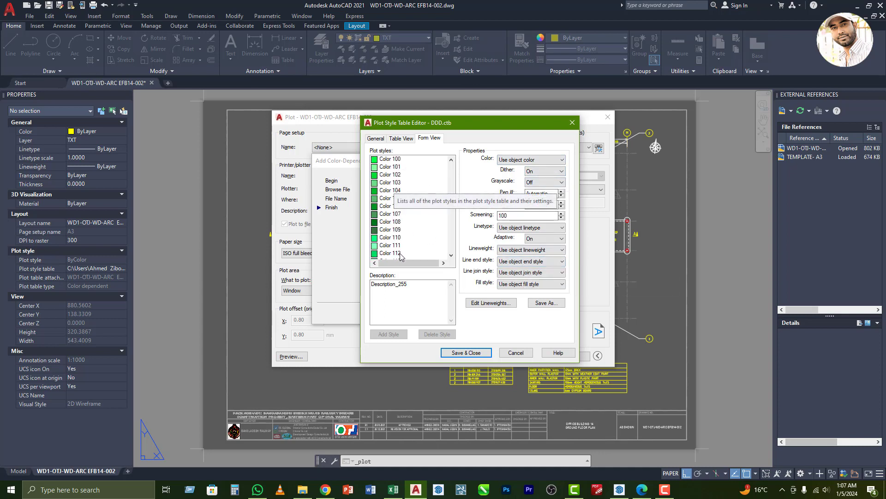
{"action": "scroll", "coordinate": [401, 257], "scroll_direction": "down", "scroll_amount": 20}
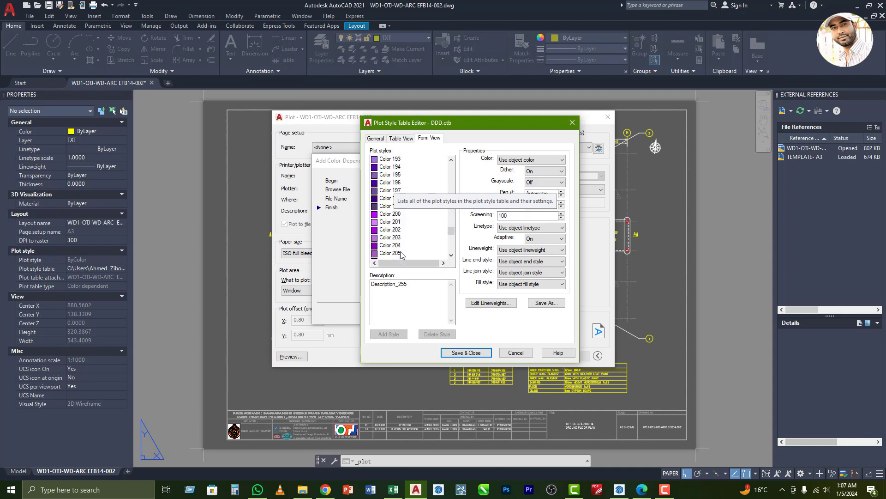
{"action": "scroll", "coordinate": [401, 254], "scroll_direction": "down", "scroll_amount": 17}
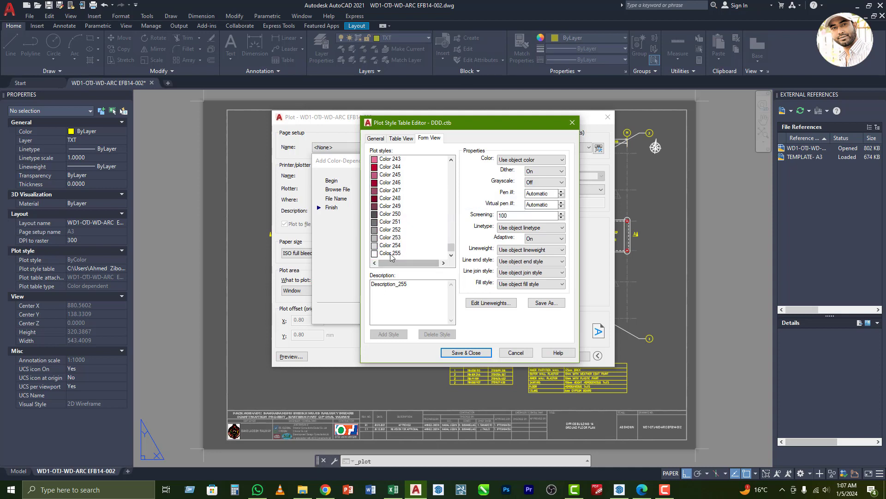
{"action": "left_click", "coordinate": [390, 253], "text": "shift"}
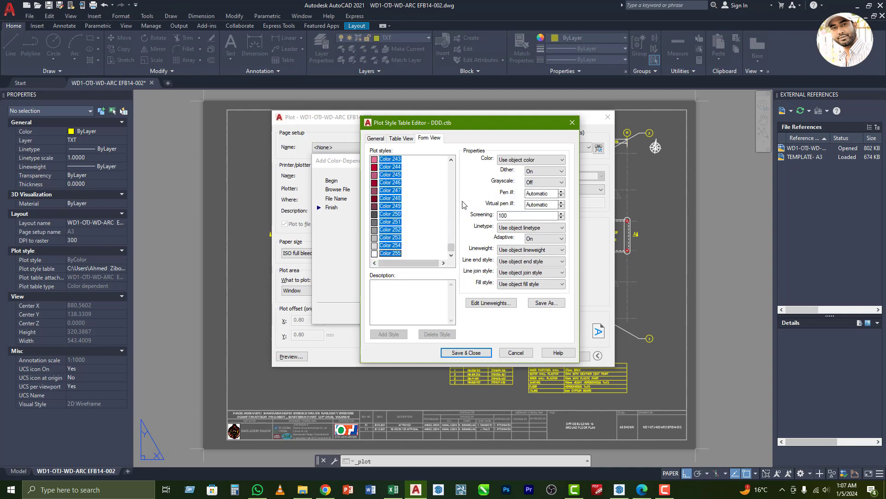
{"action": "left_click", "coordinate": [516, 160]}
{"action": "left_click", "coordinate": [512, 221]}
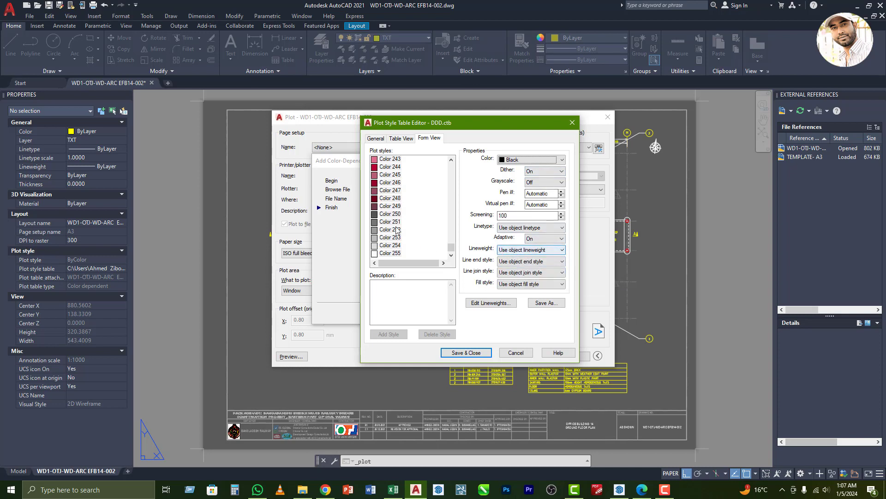
Set the lineweight of all selected plot styles to 0.0900 mm, save DDD.ctb, and finish creating the table.
{"action": "left_click", "coordinate": [531, 250]}
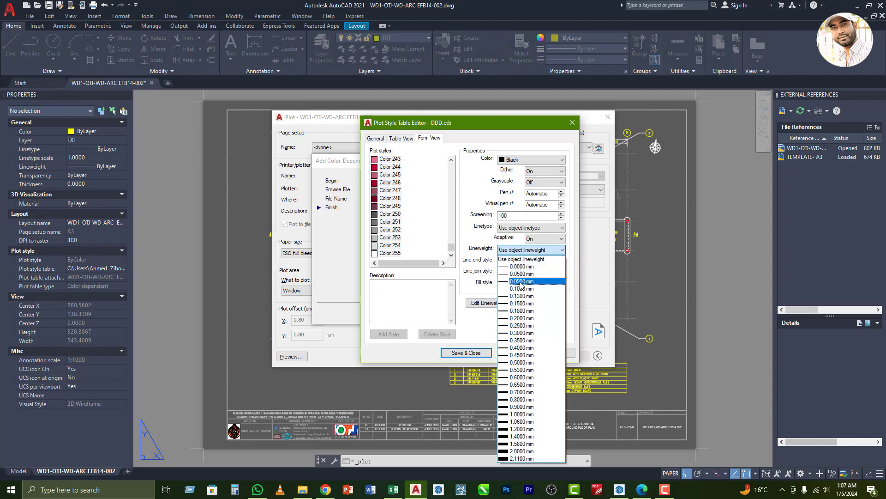
{"action": "left_click", "coordinate": [521, 281]}
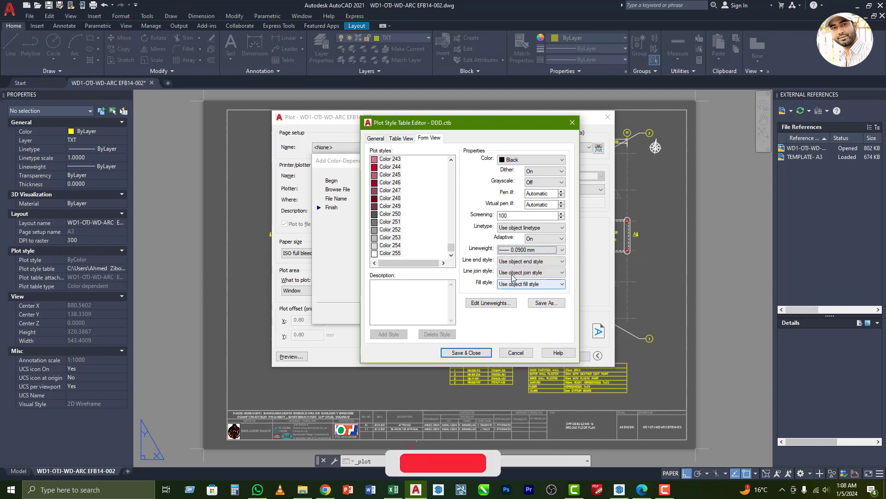
{"action": "left_click", "coordinate": [466, 352]}
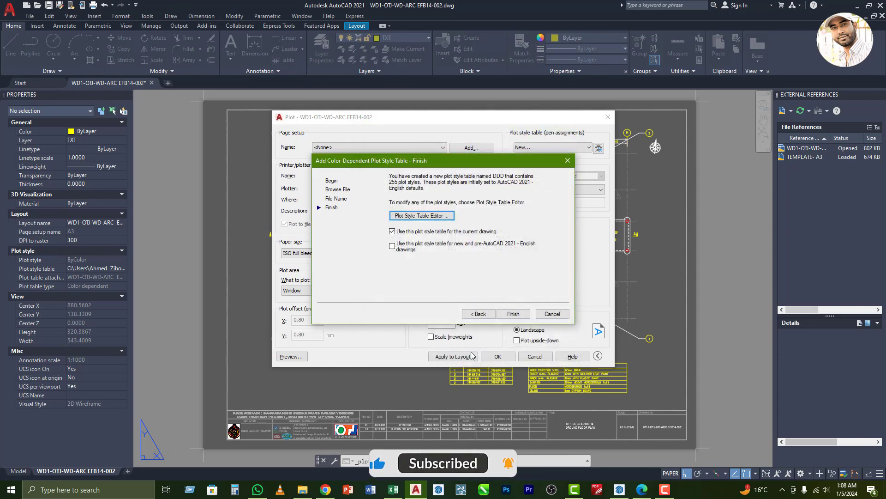
{"action": "left_click", "coordinate": [513, 314]}
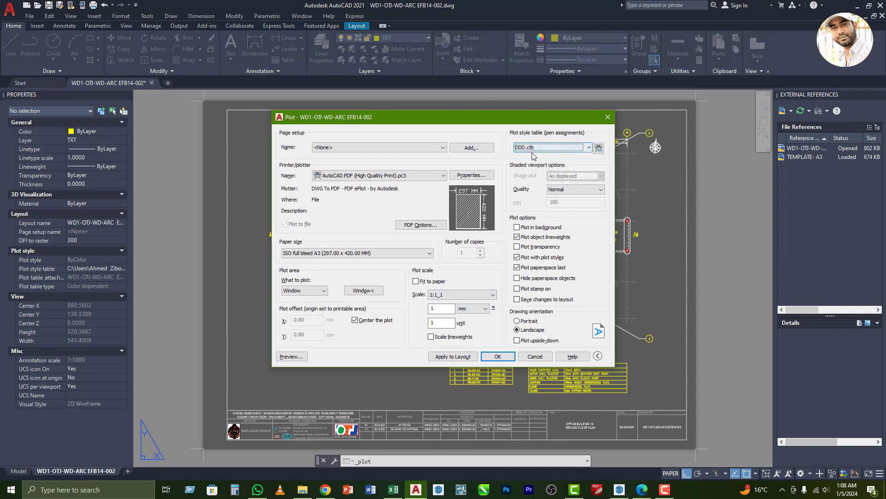
Preview the sheet with DDD.ctb and inspect the line thicknesses of the floor plan.
{"action": "left_click", "coordinate": [291, 357]}
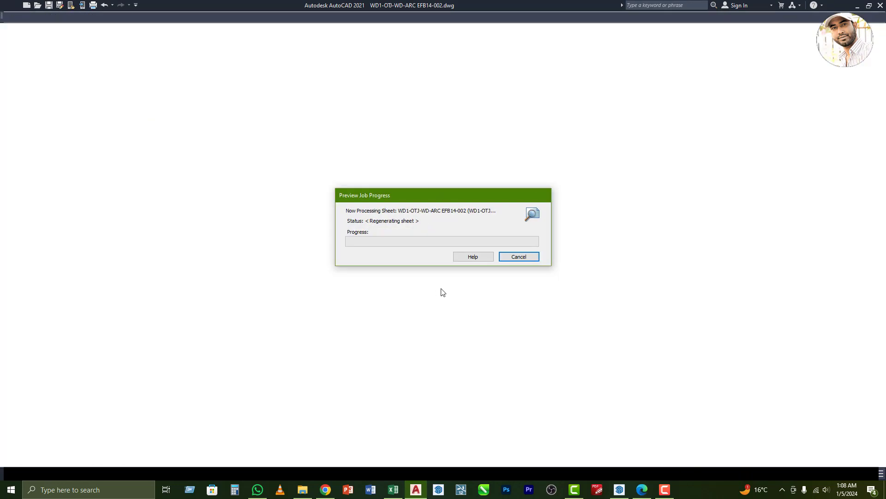
{"action": "scroll", "coordinate": [488, 179], "scroll_direction": "up", "scroll_amount": 5}
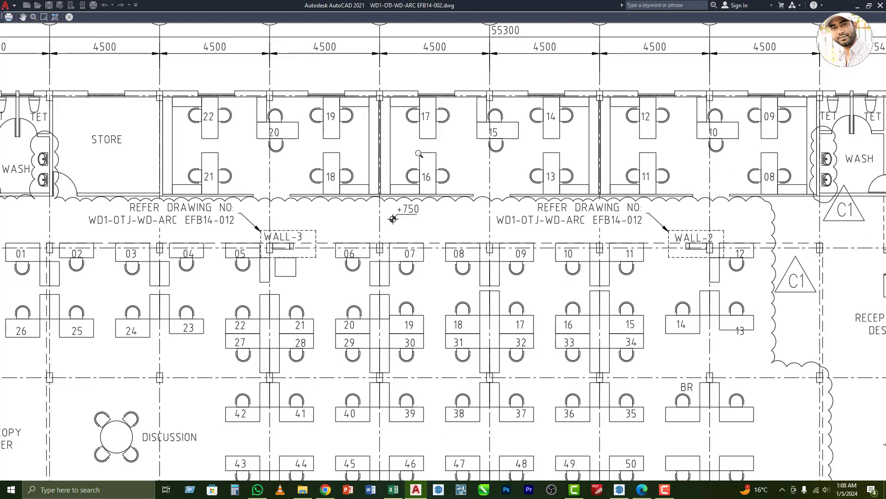
{"action": "scroll", "coordinate": [370, 179], "scroll_direction": "down", "scroll_amount": 6}
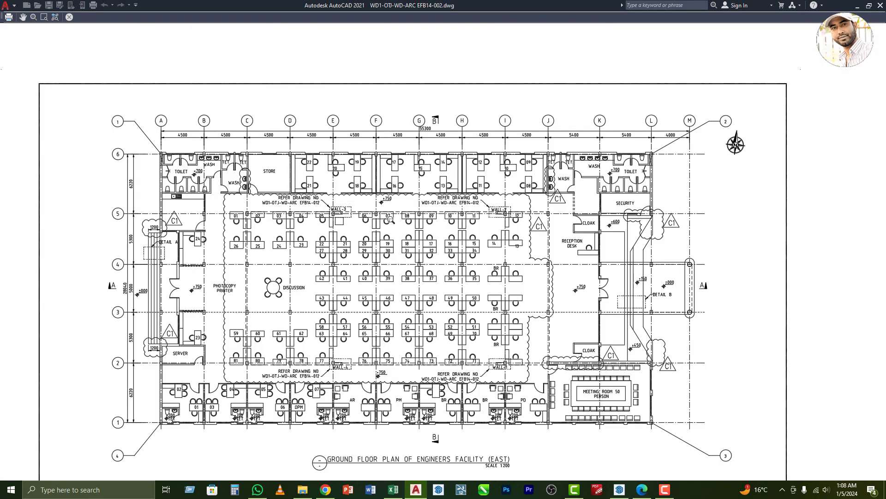
Examine the linework around the plan's lower rooms and title in the preview, and exit the preview and the Plot dialog.
{"action": "scroll", "coordinate": [417, 320], "scroll_direction": "up", "scroll_amount": 3}
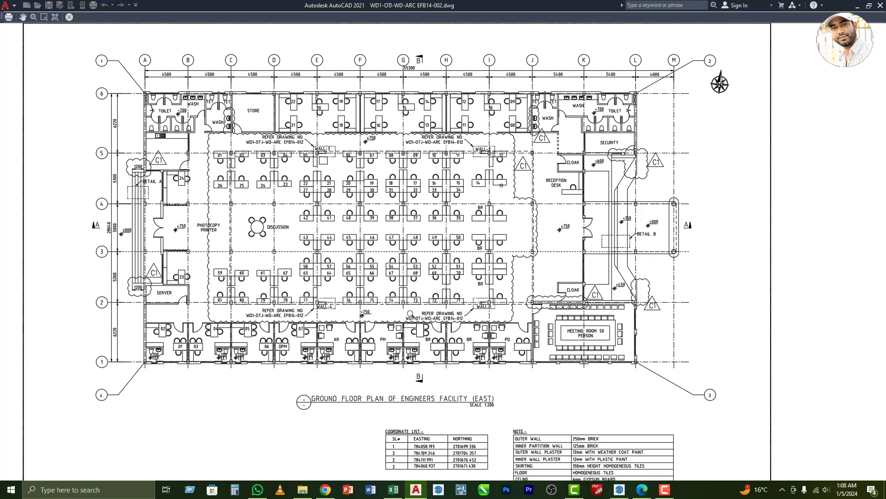
{"action": "right_click", "coordinate": [410, 313]}
{"action": "left_click", "coordinate": [434, 335]}
{"action": "left_click_drag", "start_coordinate": [394, 398], "coordinate": [412, 345]}
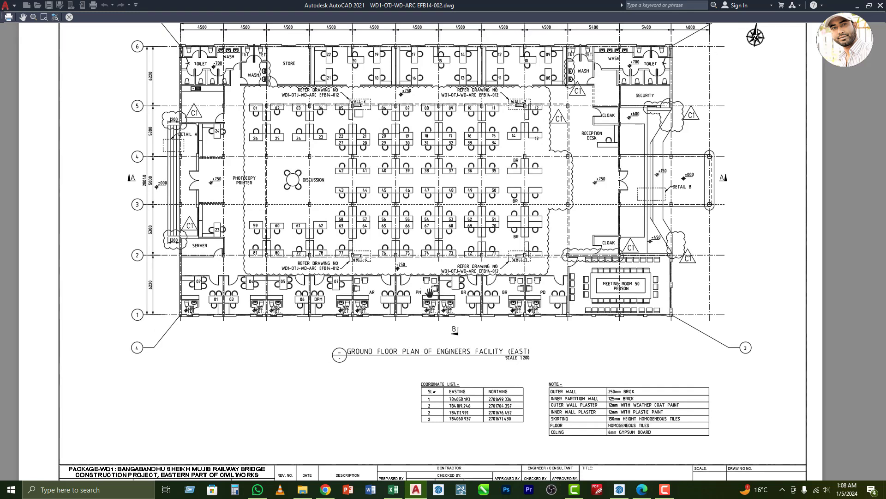
{"action": "scroll", "coordinate": [439, 350], "scroll_direction": "up", "scroll_amount": 4}
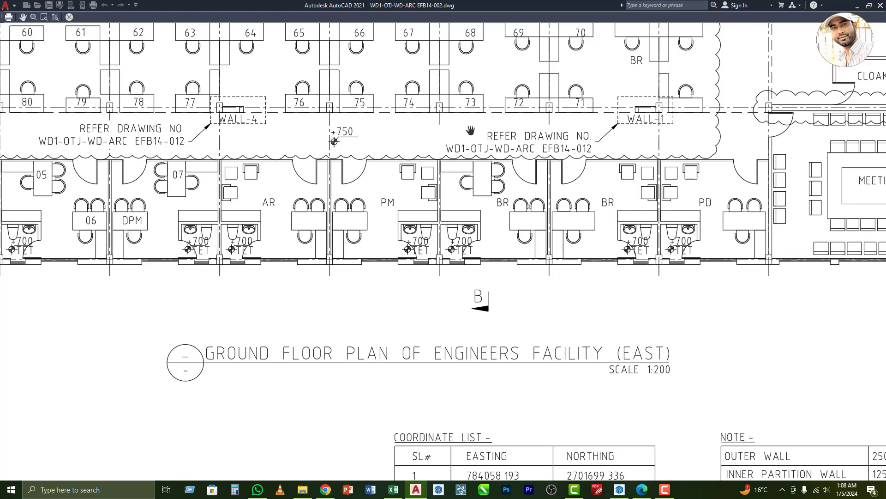
{"action": "right_click", "coordinate": [409, 157]}
{"action": "left_click", "coordinate": [429, 165]}
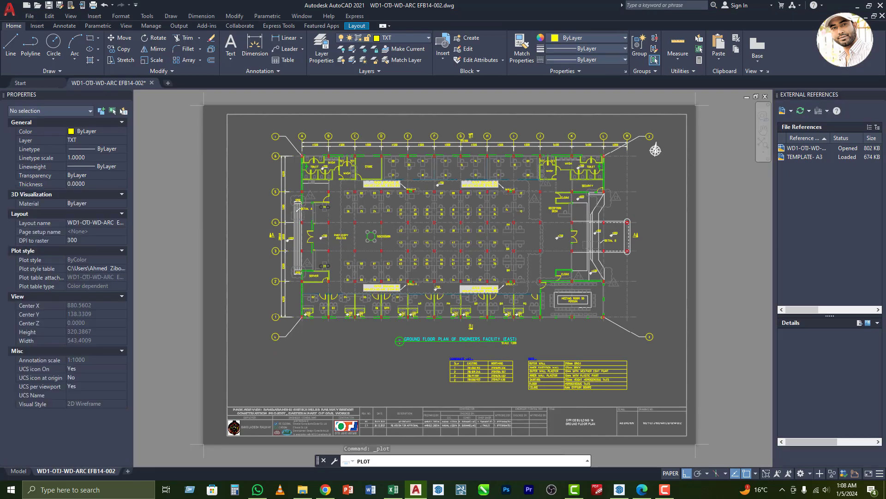
{"action": "left_click", "coordinate": [535, 356]}
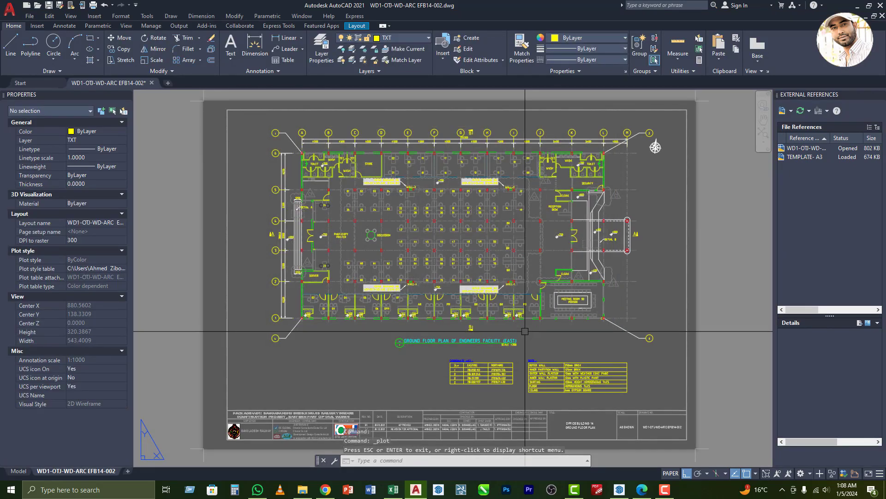
Reopen the plot settings, edit the DDD.ctb plot style table, and set the lineweight of Color 1 to 0.3000 mm.
{"action": "key", "text": "ctrl+p"}
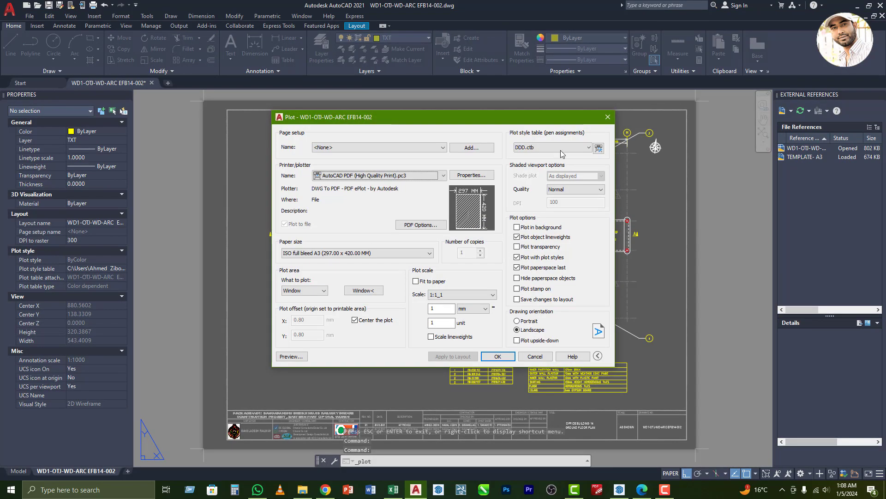
{"action": "left_click", "coordinate": [598, 148]}
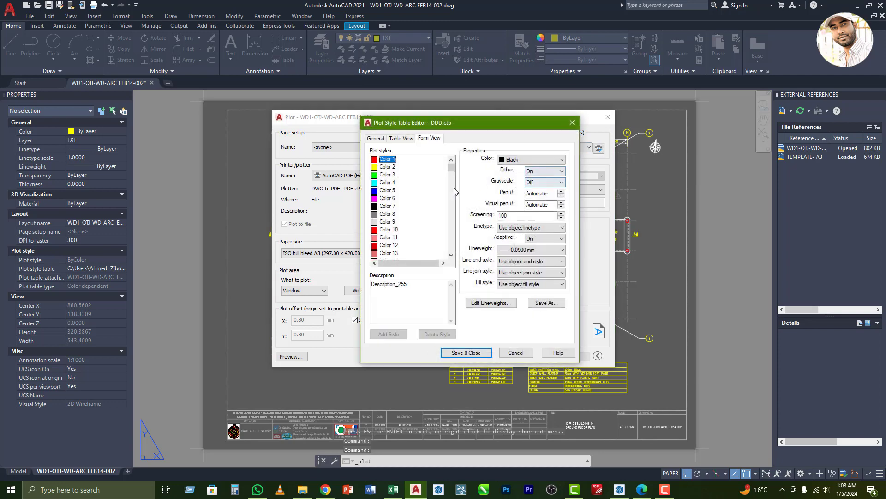
{"action": "left_click", "coordinate": [514, 250]}
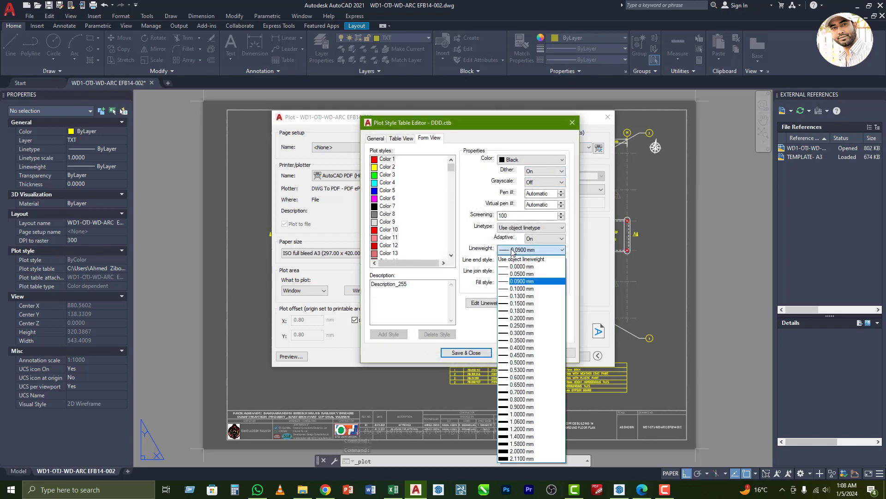
{"action": "left_click", "coordinate": [522, 332]}
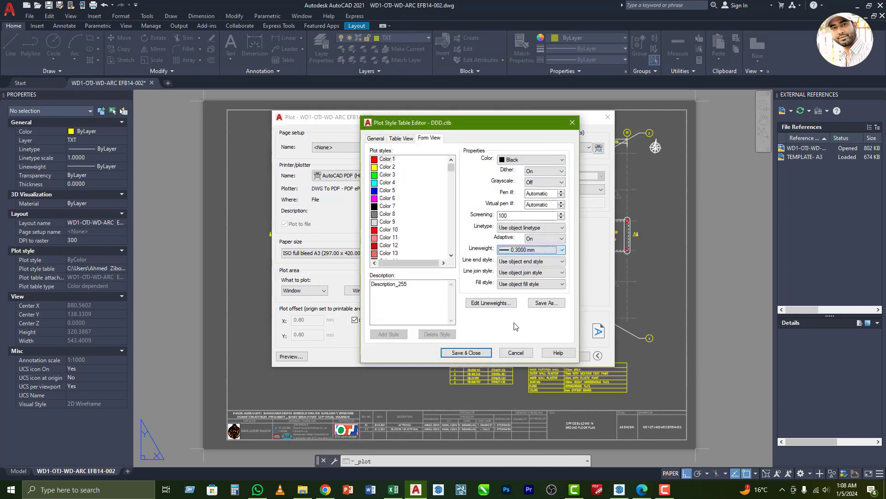
Set the lineweight of the Color 50 plot style in DDD.ctb to 0.1500 mm.
{"action": "scroll", "coordinate": [386, 208], "scroll_direction": "down", "scroll_amount": 10}
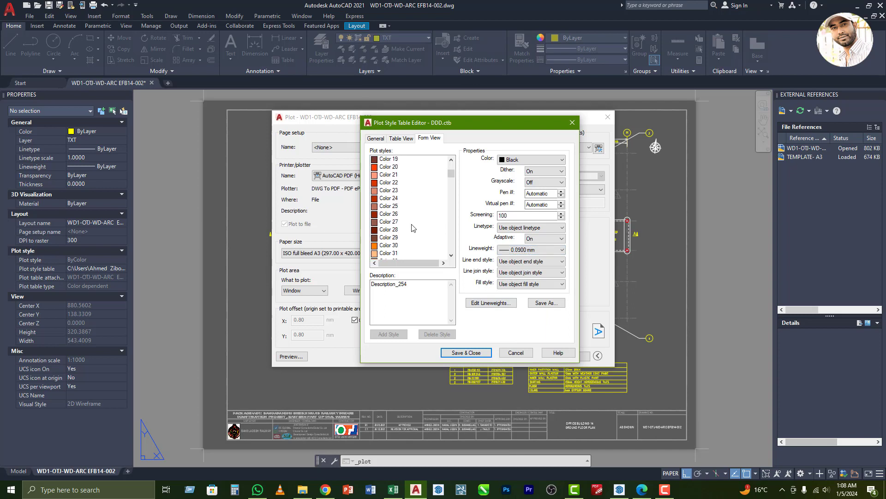
{"action": "scroll", "coordinate": [391, 252], "scroll_direction": "down", "scroll_amount": 3}
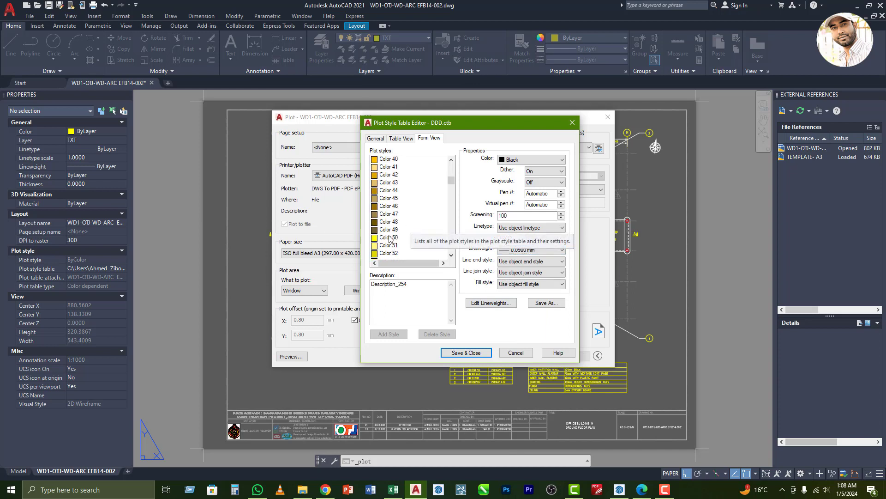
{"action": "left_click", "coordinate": [390, 239]}
{"action": "left_click", "coordinate": [522, 250]}
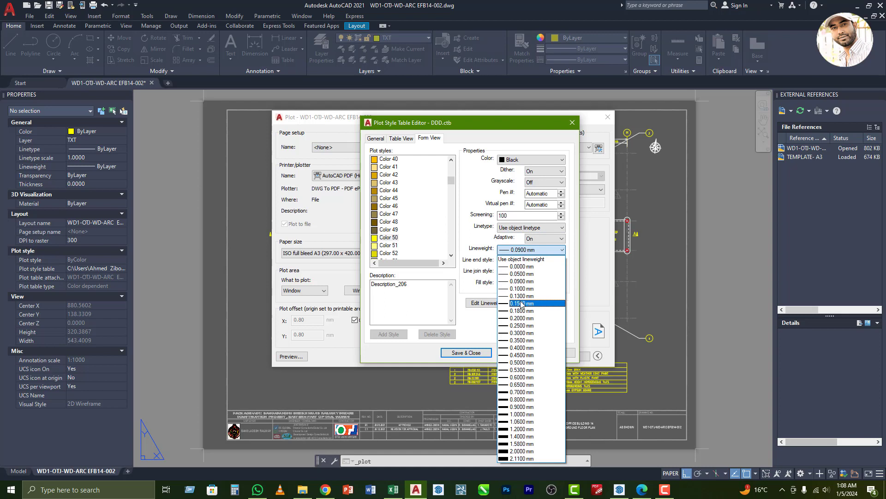
{"action": "left_click", "coordinate": [521, 304]}
Set the lineweight of the green Color 3 plot style in DDD.ctb to 0.1800 mm.
{"action": "scroll", "coordinate": [389, 177], "scroll_direction": "up", "scroll_amount": 13}
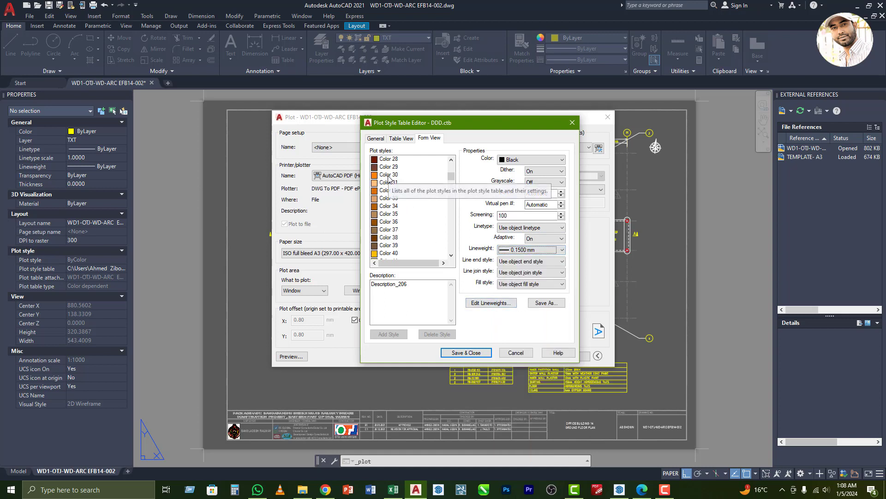
{"action": "left_click", "coordinate": [389, 175]}
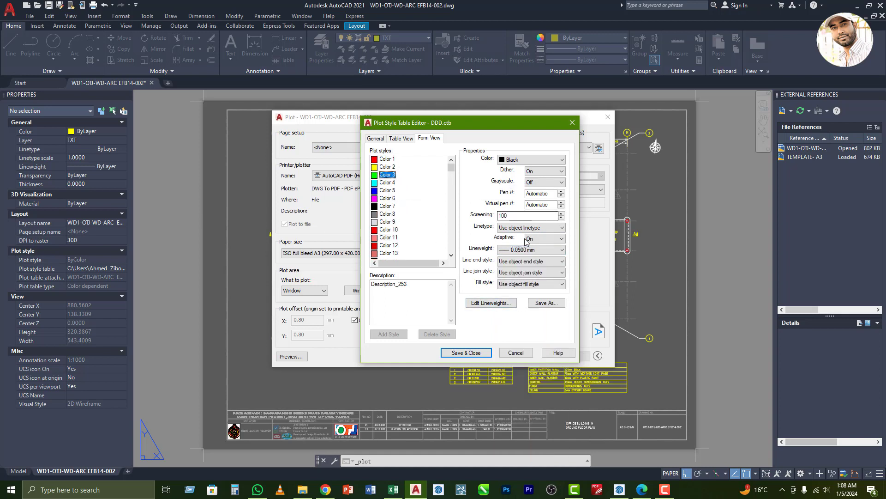
{"action": "left_click", "coordinate": [522, 250]}
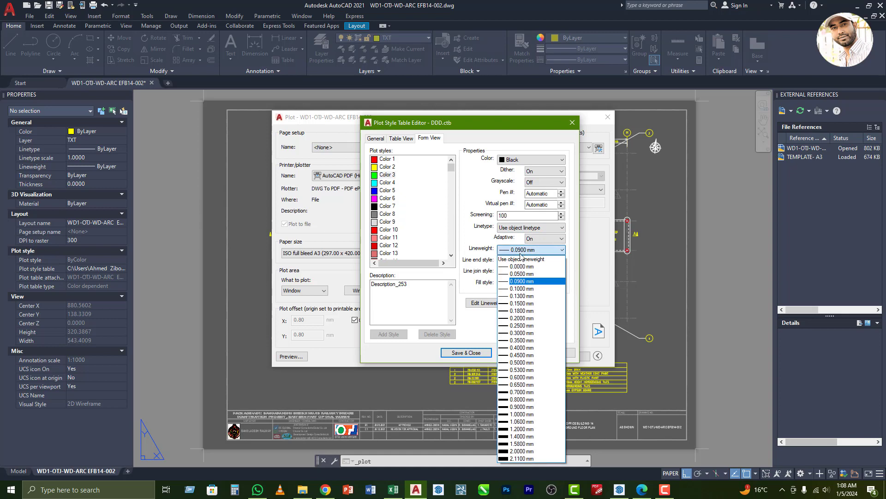
{"action": "left_click", "coordinate": [522, 310]}
Set the lineweight of the Color 4 plot style to 0.2500 mm and save the DDD.ctb table.
{"action": "left_click", "coordinate": [388, 184]}
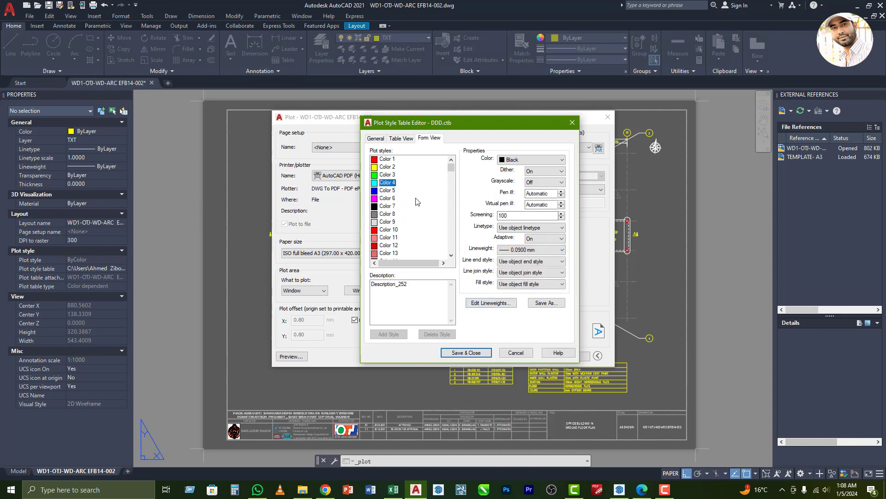
{"action": "left_click", "coordinate": [510, 250]}
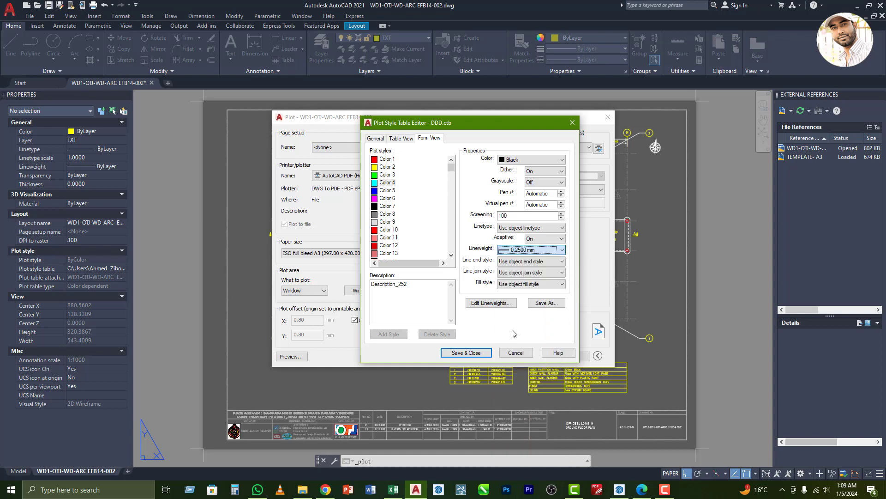
{"action": "left_click", "coordinate": [521, 325]}
{"action": "left_click", "coordinate": [466, 352]}
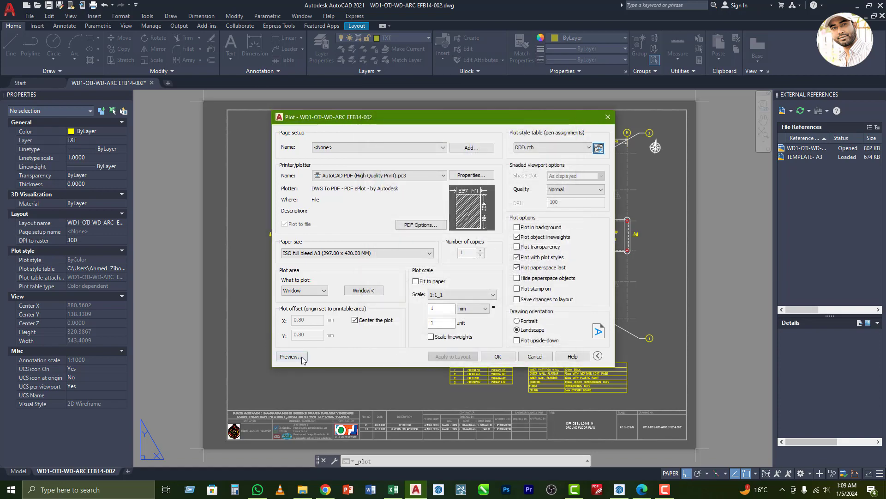
Preview the sheet with the edited DDD.ctb, inspect the line thicknesses of walls, columns and text, and exit the preview.
{"action": "left_click", "coordinate": [291, 357]}
{"action": "scroll", "coordinate": [517, 292], "scroll_direction": "up", "scroll_amount": 5}
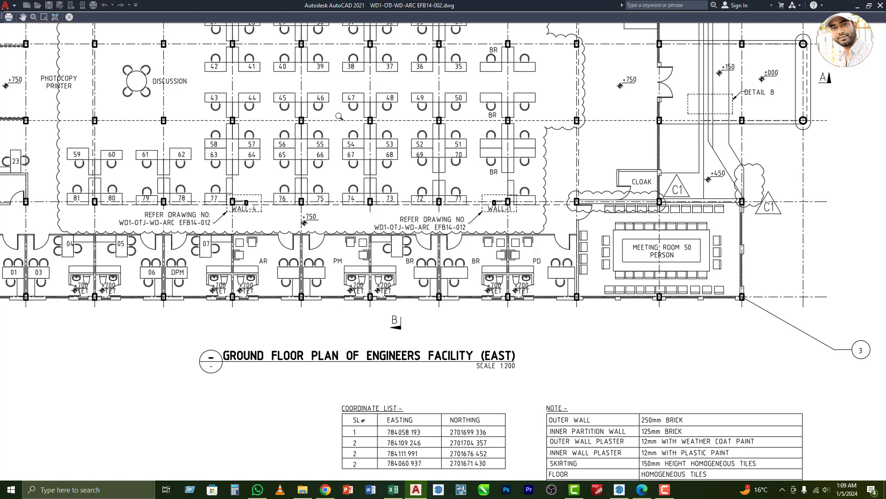
{"action": "scroll", "coordinate": [309, 296], "scroll_direction": "up", "scroll_amount": 2}
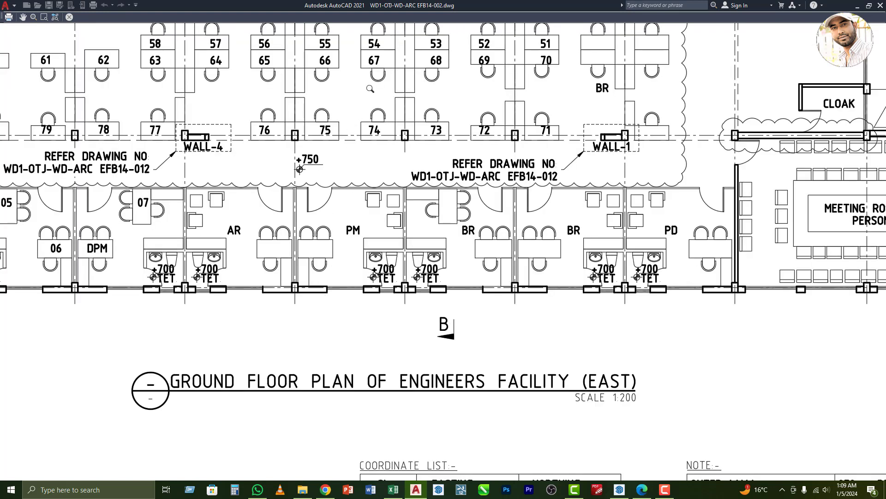
{"action": "right_click", "coordinate": [379, 177]}
{"action": "left_click", "coordinate": [519, 165]}
{"action": "right_click", "coordinate": [450, 159]}
{"action": "left_click", "coordinate": [517, 167]}
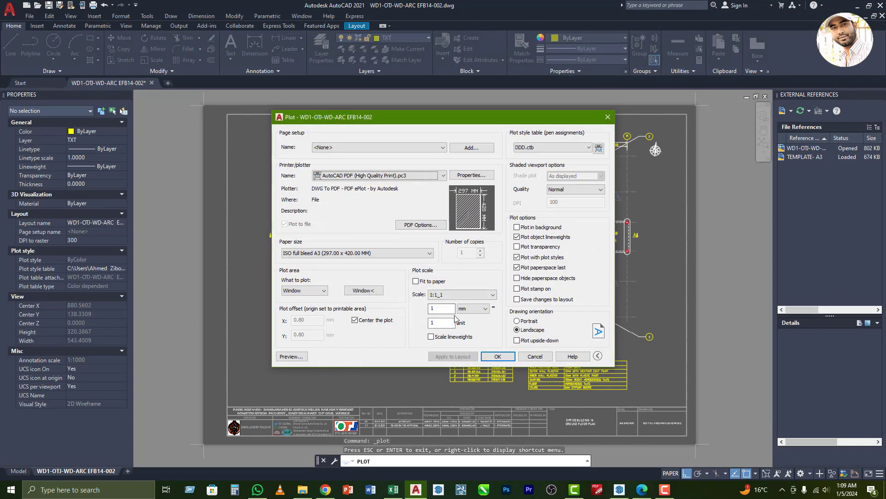
Review the DDD.ctb plot style settings in the editor and close it without saving.
{"action": "left_click", "coordinate": [599, 148]}
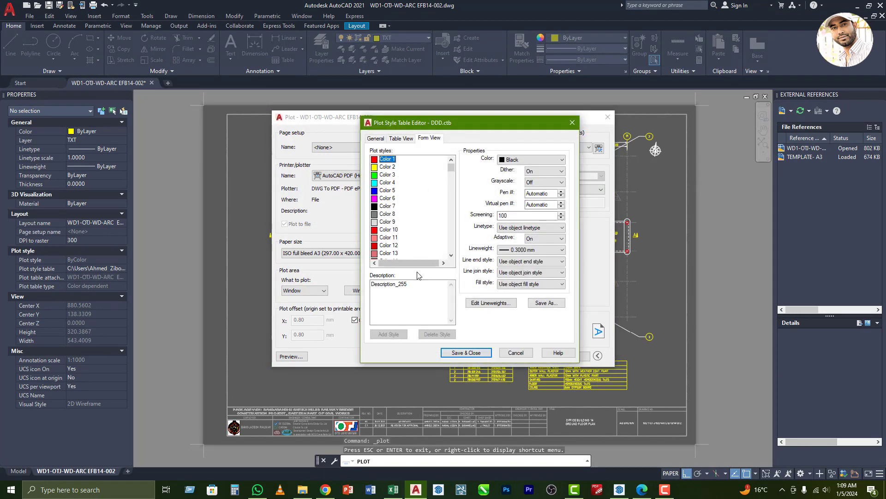
{"action": "left_click", "coordinate": [503, 354]}
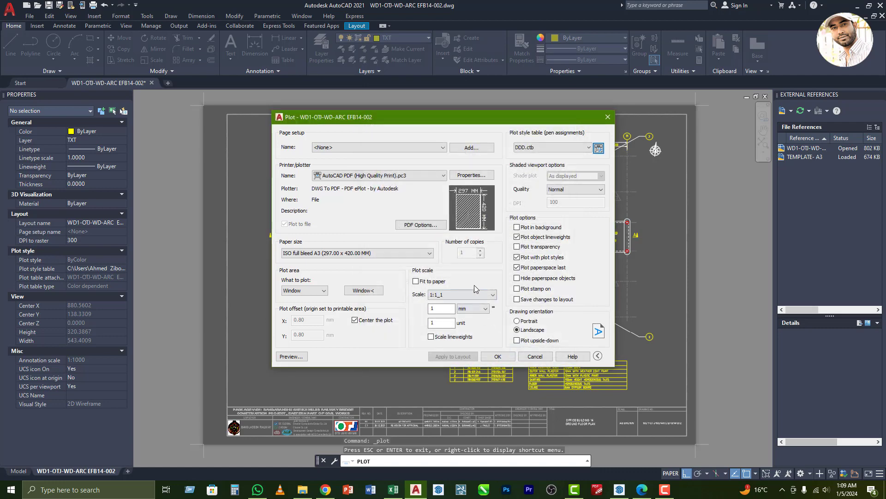